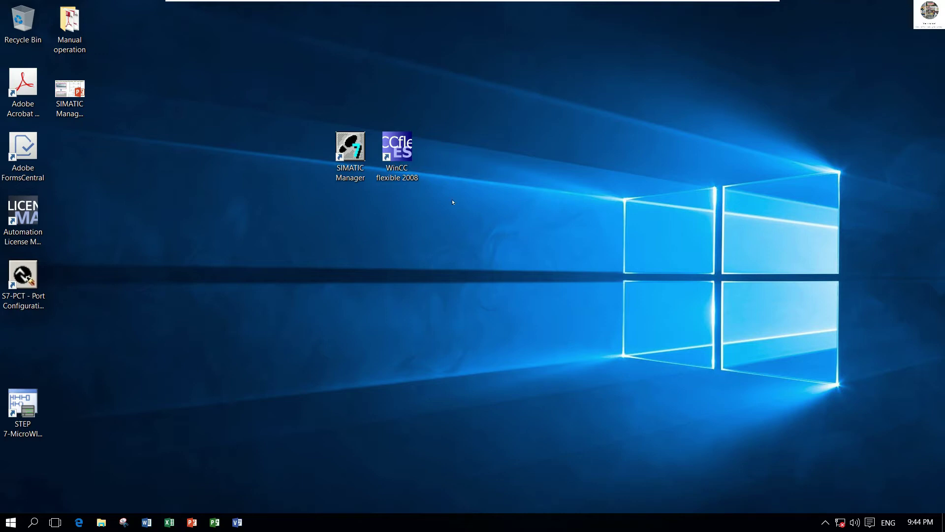
- Move the WinCC flexible 2008 desktop shortcut to the other side of the SIMATIC Manager shortcut and open SIMATIC Manager
left_click_drag(404, 163, 291, 165)
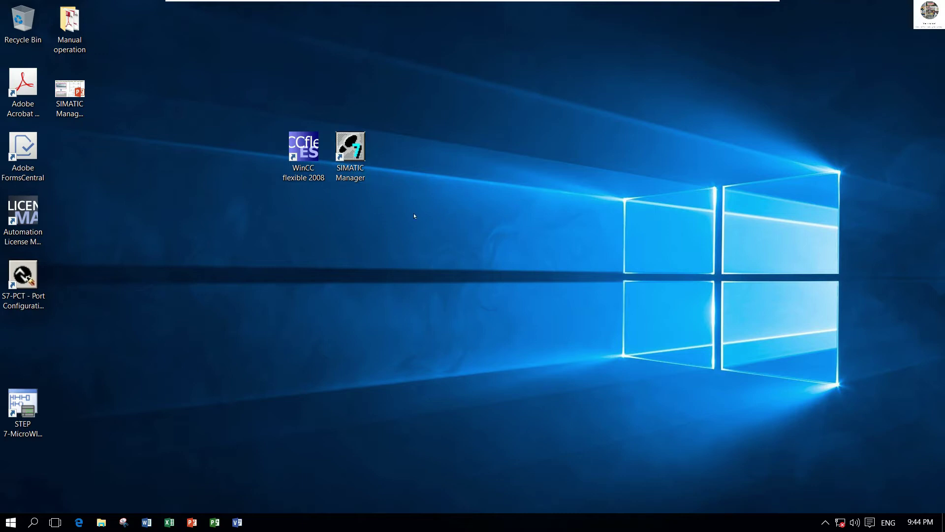
double_click(350, 148)
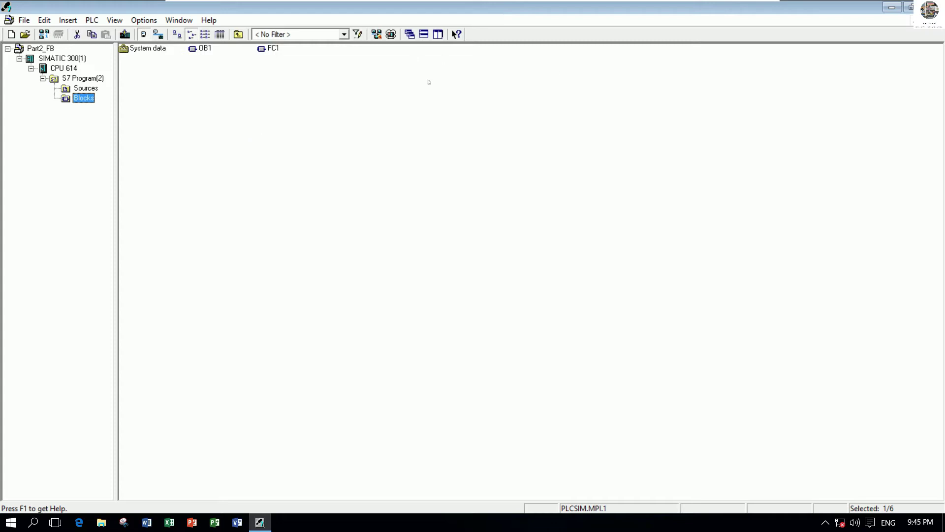
- Start the PLC simulator and set the PG/PC interface parameter assignment to PLCSIM.MPI.1
left_click(391, 34)
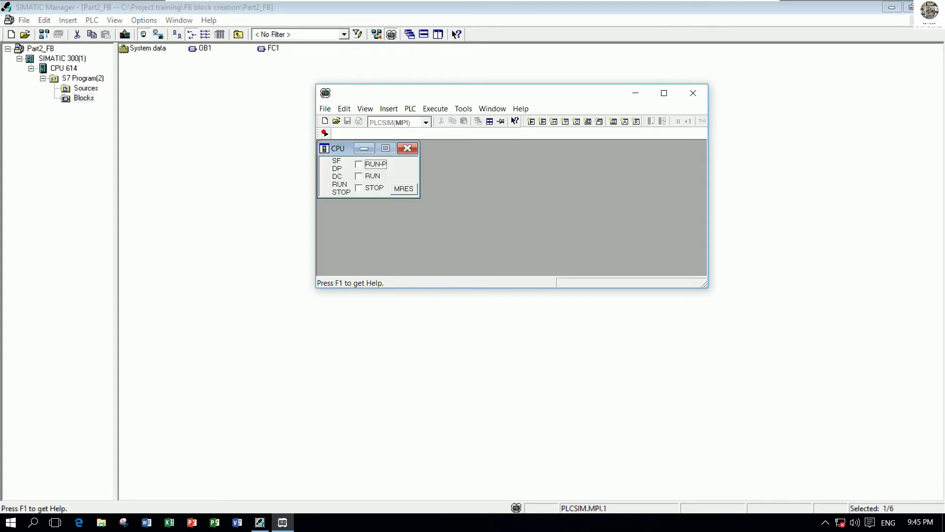
left_click(170, 20)
mouse_move(146, 22)
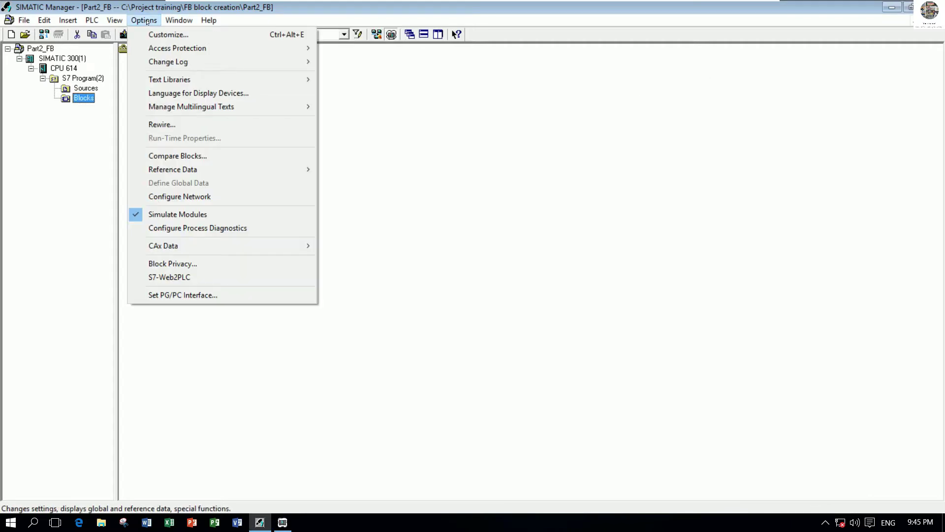
left_click(203, 293)
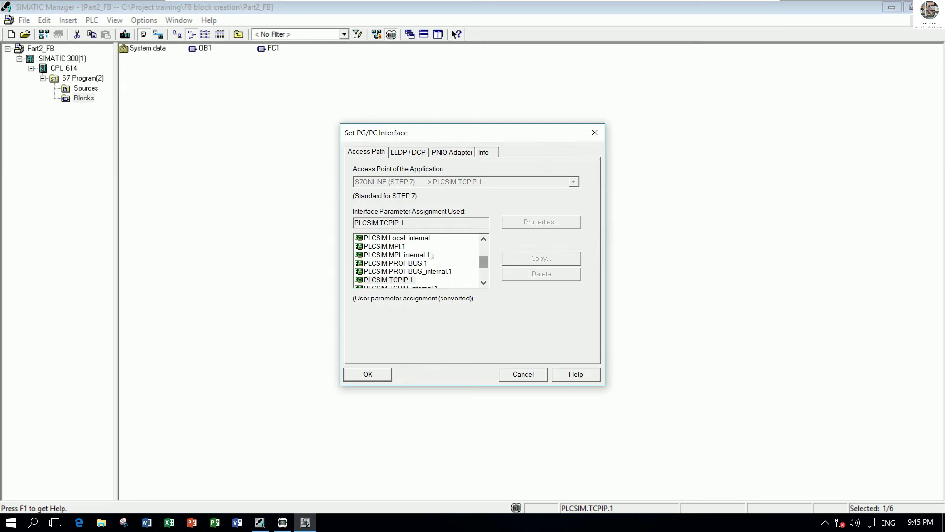
left_click(393, 248)
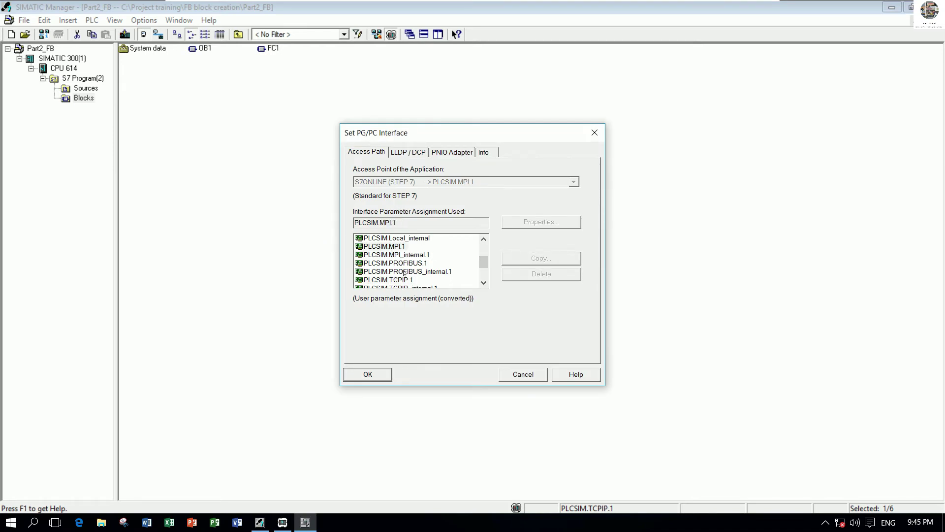
left_click(370, 377)
left_click(435, 310)
left_click(384, 268)
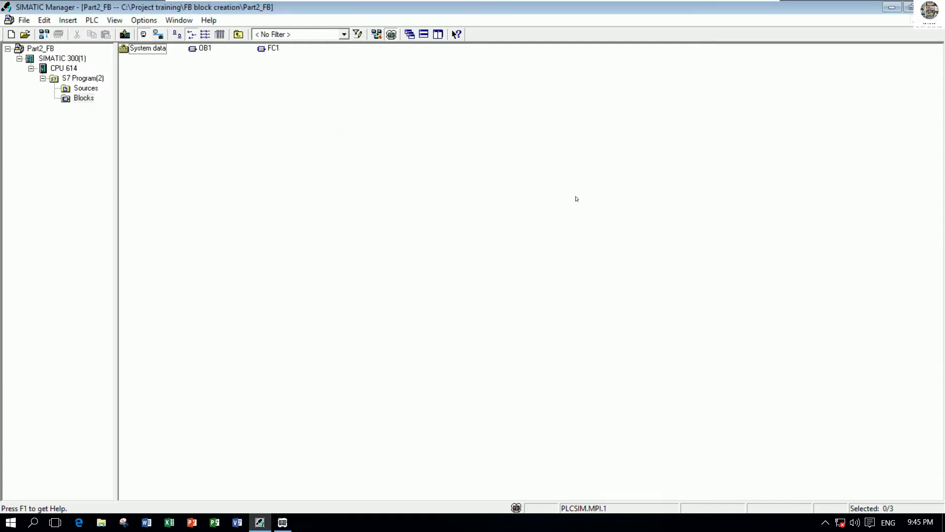
- Clear the desktop by minimizing SIMATIC Manager and the S7-PLCSIM window
left_click(892, 7)
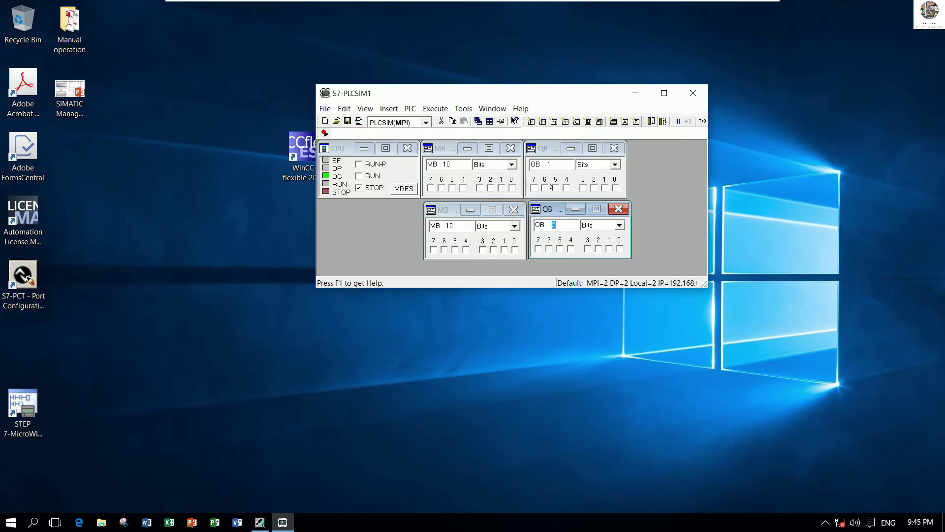
left_click_drag(629, 96, 808, 78)
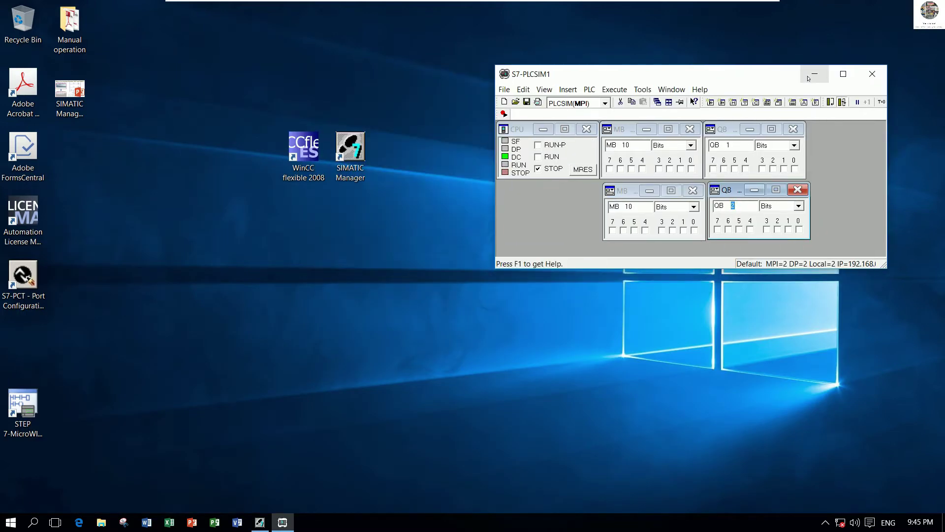
left_click(814, 74)
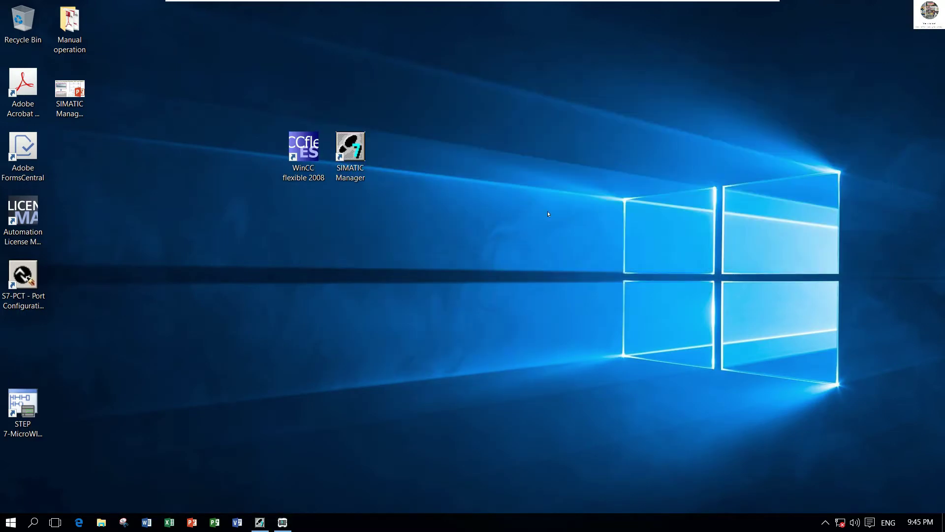
- Launch WinCC flexible 2008 and create an empty project
left_click(311, 159)
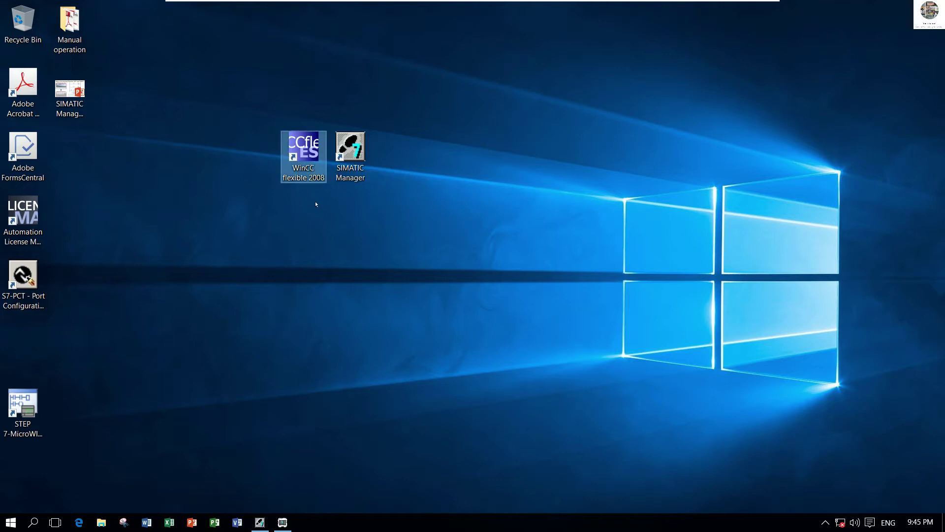
double_click(303, 151)
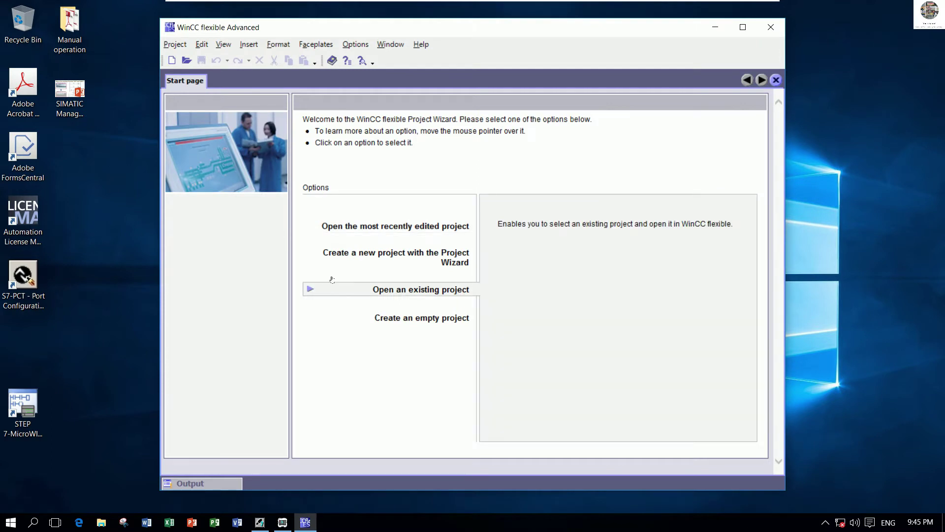
left_click(419, 320)
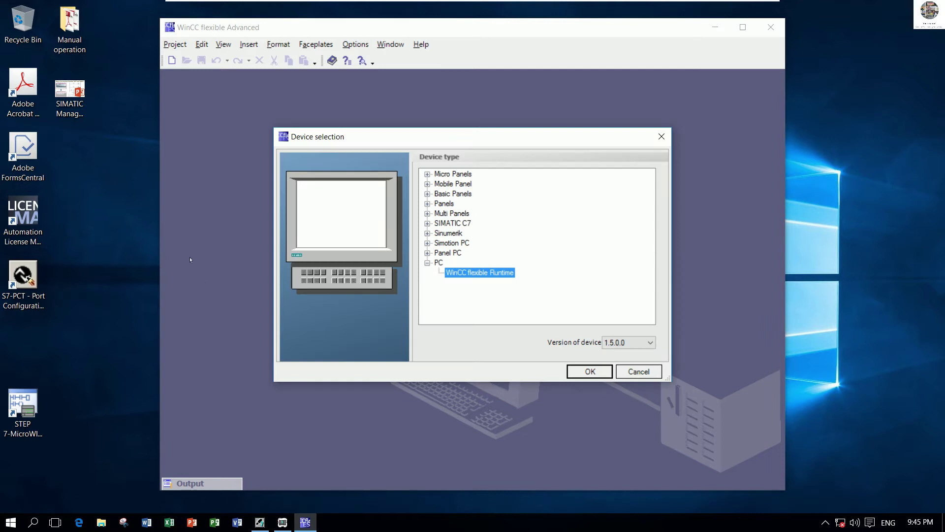
- Create a new folder on the desktop named "WinCC 2008"
right_click(82, 186)
mouse_move(138, 274)
left_click(223, 273)
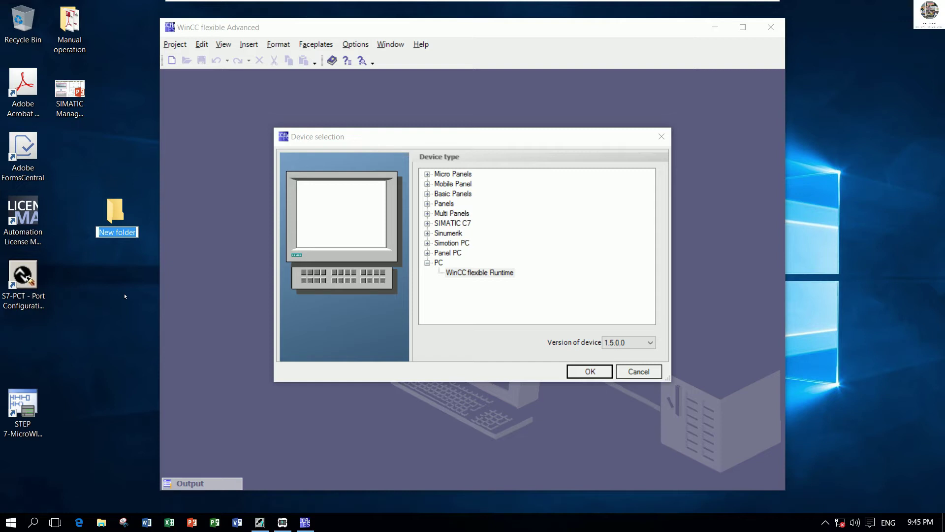
type("Connect")
key("BackSpace")
key("BackSpace")
key("BackSpace")
key("BackSpace")
key("BackSpace")
key("BackSpace")
key("BackSpace")
type("Winc")
key("BackSpace")
type("CC")
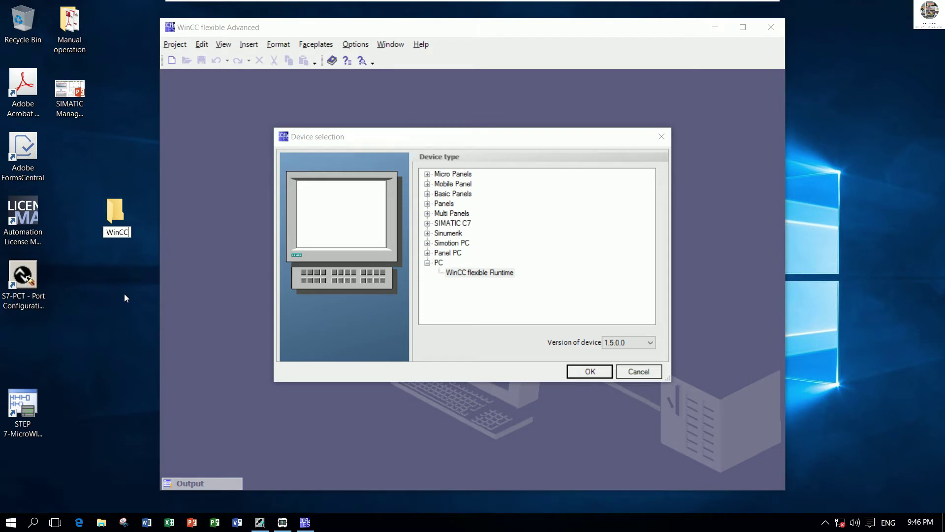
type(" 2008")
key("Return")
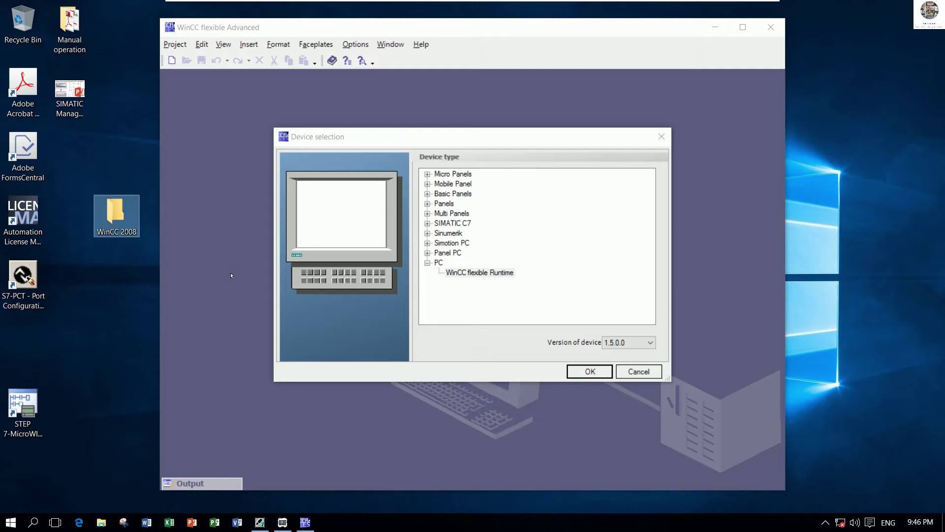
- Look through the Basic Panels sizes in the device list, including the 10" models
left_click(428, 194)
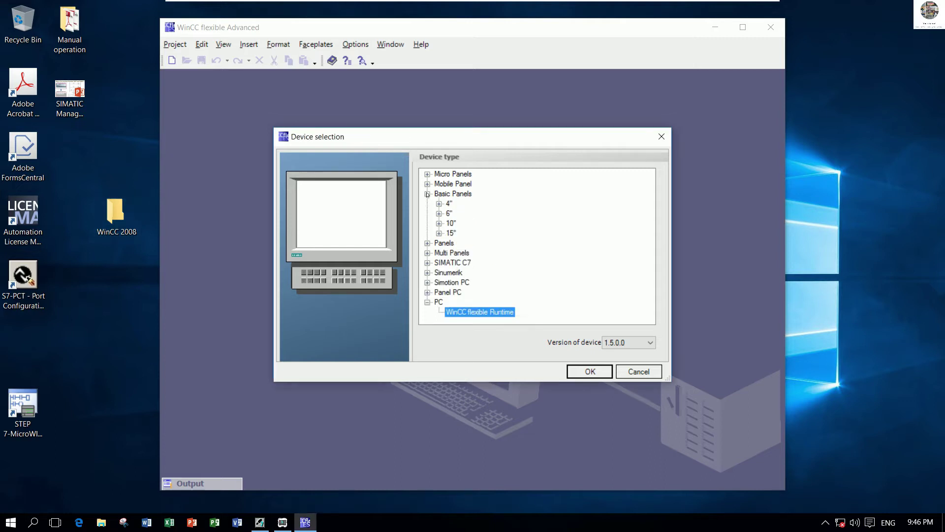
left_click(428, 194)
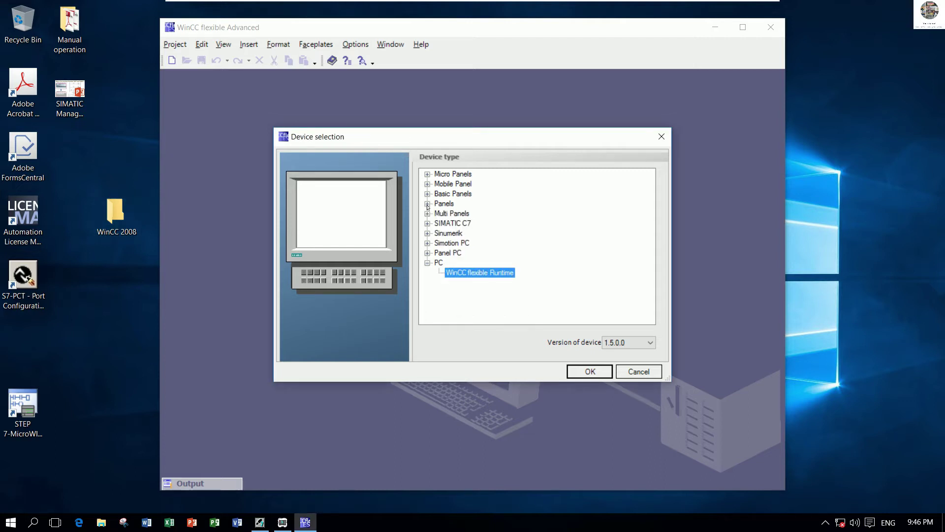
left_click(428, 194)
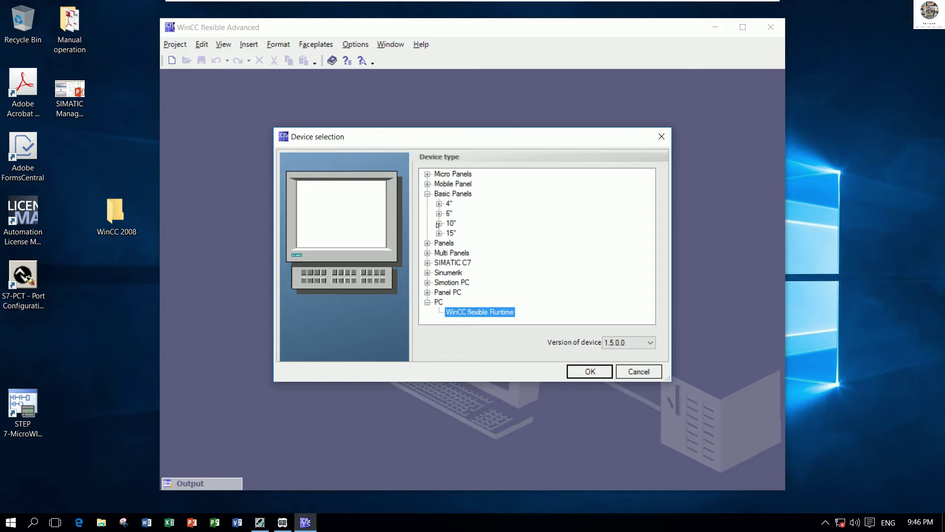
left_click(439, 224)
left_click(439, 223)
left_click(428, 194)
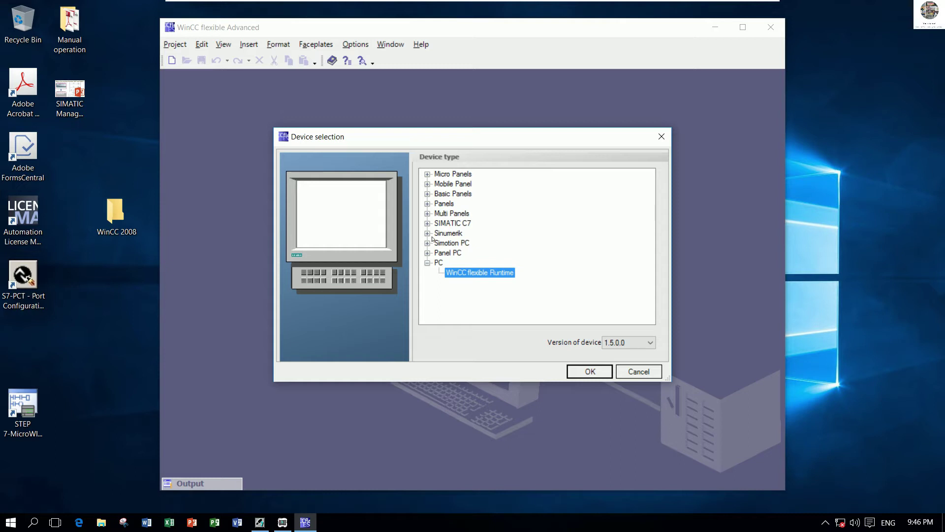
- Examine the Multi Panels device models in the 170, 270 and 370 series
left_click(428, 213)
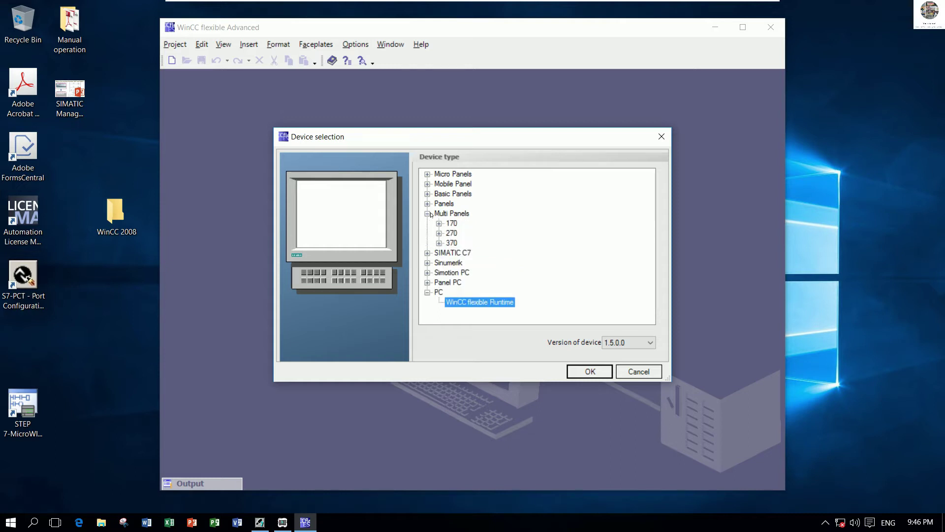
left_click(439, 232)
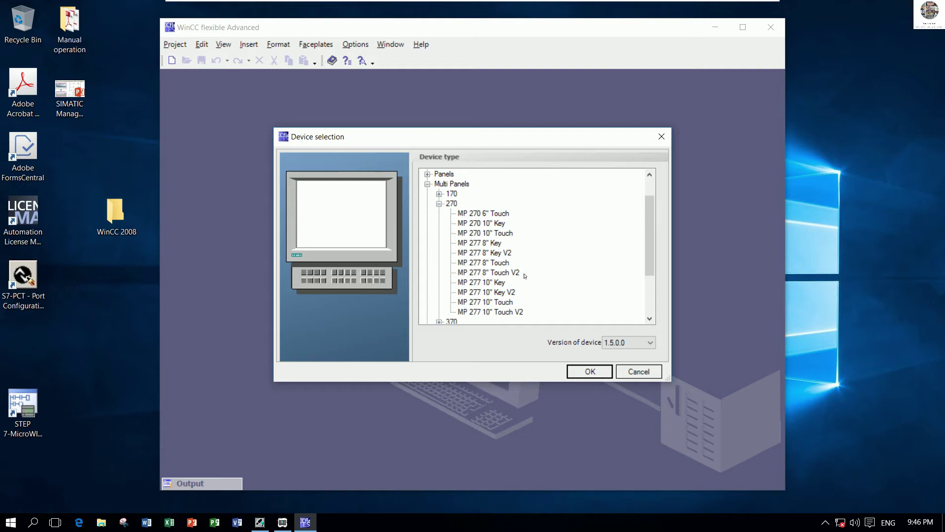
left_click(439, 194)
scroll(485, 230, "down", 3)
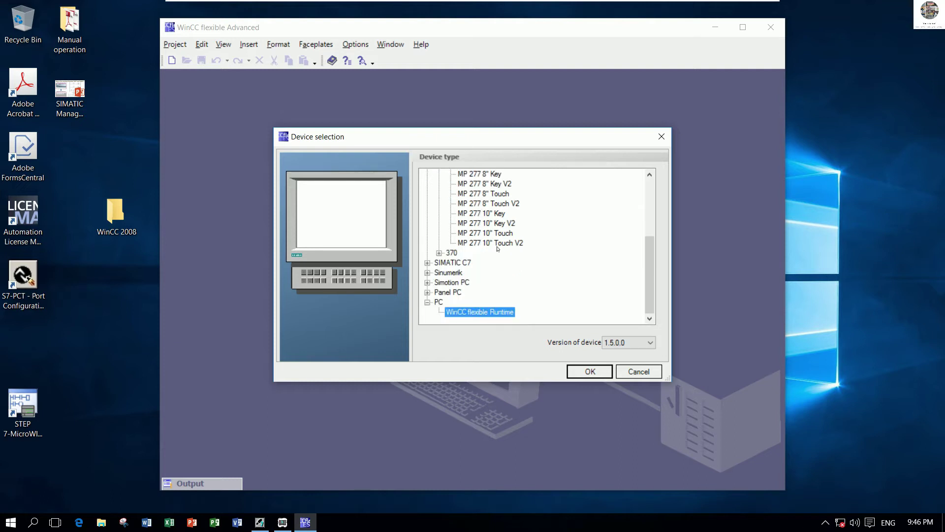
left_click(440, 253)
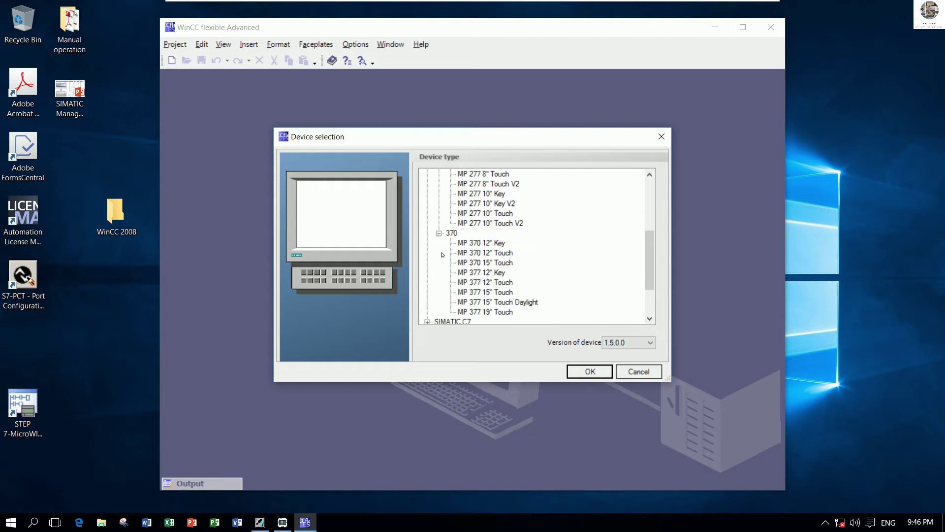
scroll(502, 224, "up", 2)
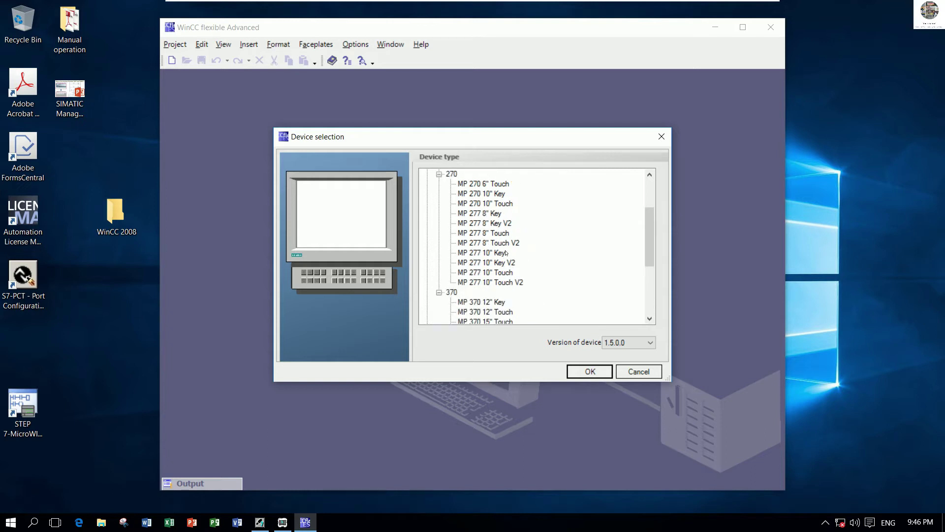
scroll(512, 254, "down", 3)
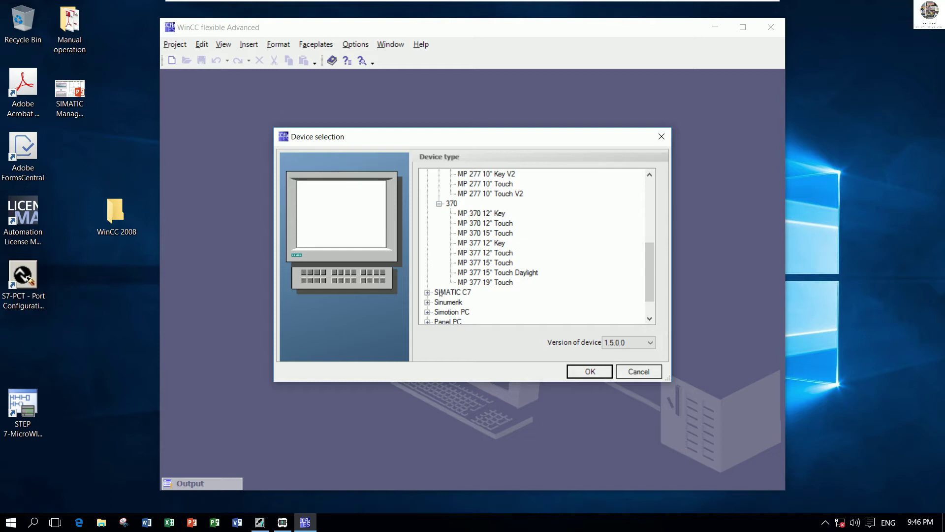
scroll(441, 293, "up", 5)
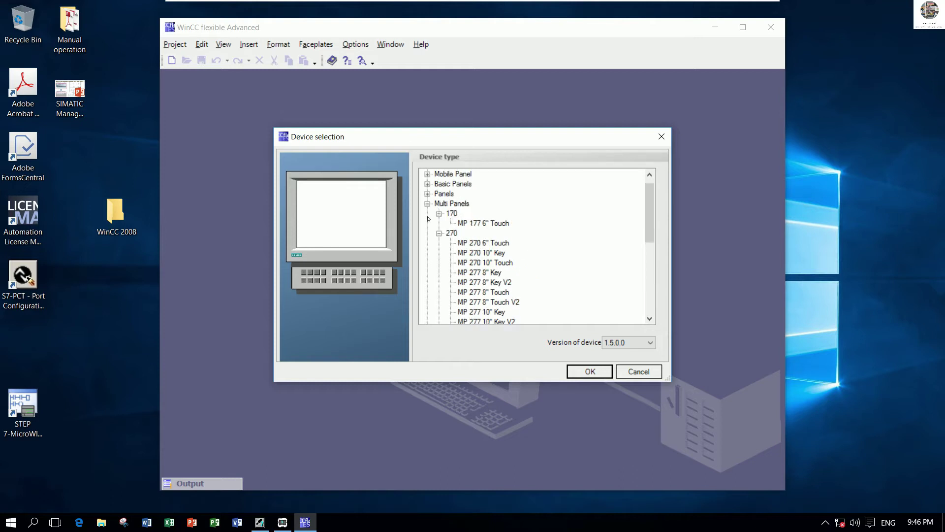
- Examine the 10" and 6" Basic Panels and the 170 and 270 series Mobile Panel models
left_click(427, 184)
left_click(439, 213)
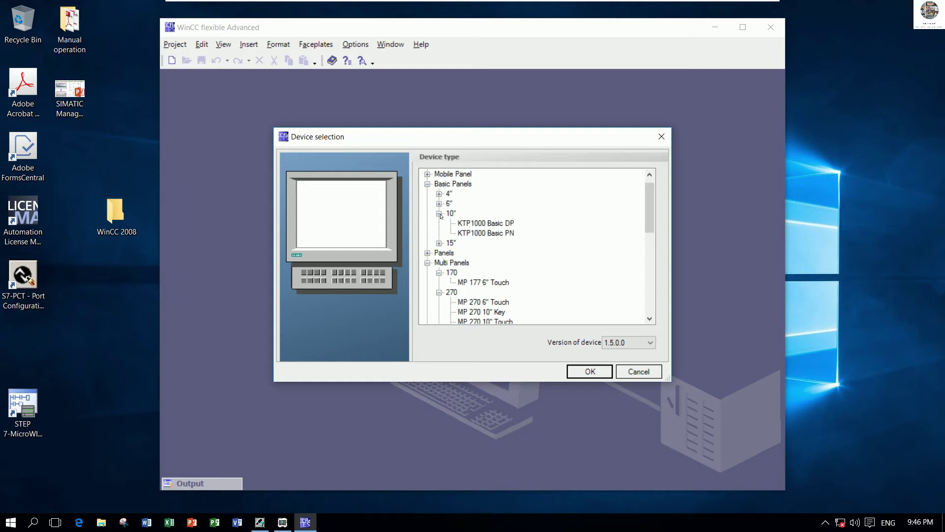
left_click(439, 203)
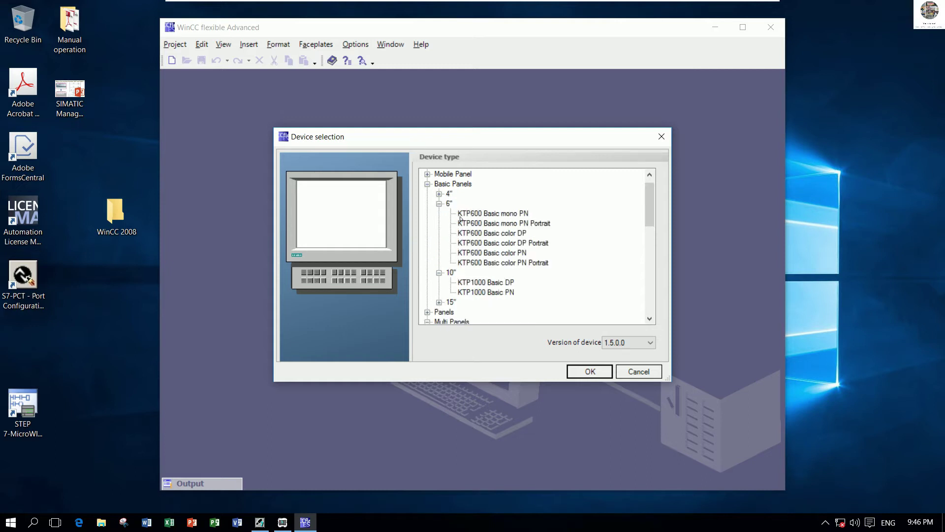
left_click(427, 173)
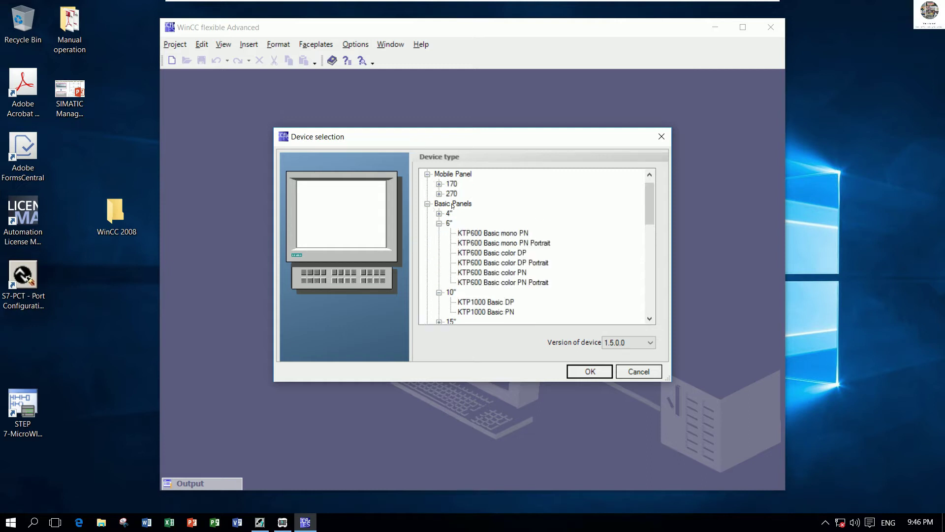
left_click(440, 184)
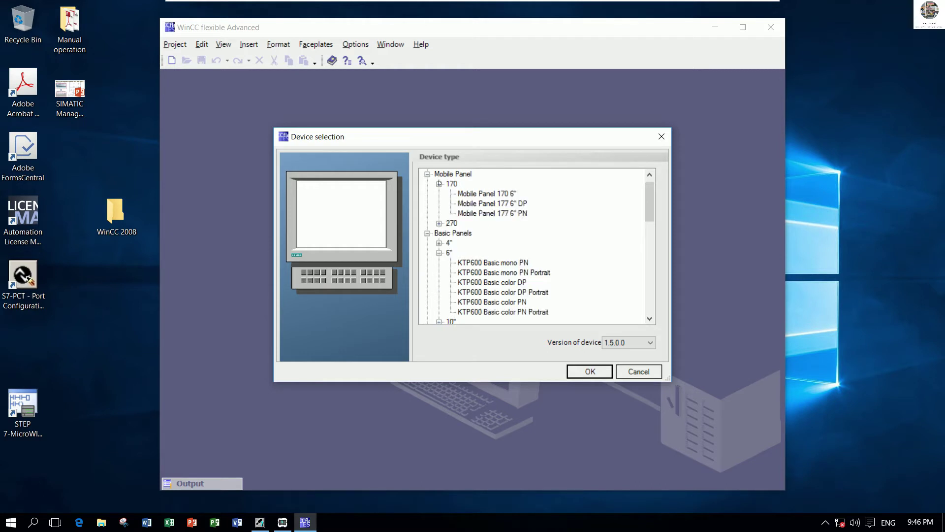
left_click(439, 223)
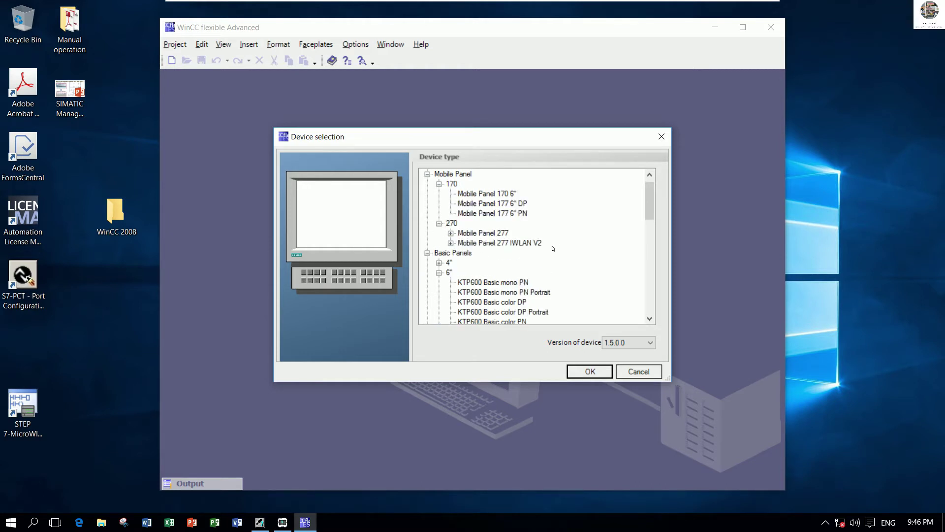
- Examine the device types available under SIMATIC C7 and Panel PC
scroll(553, 249, "down", 3)
scroll(553, 251, "down", 10)
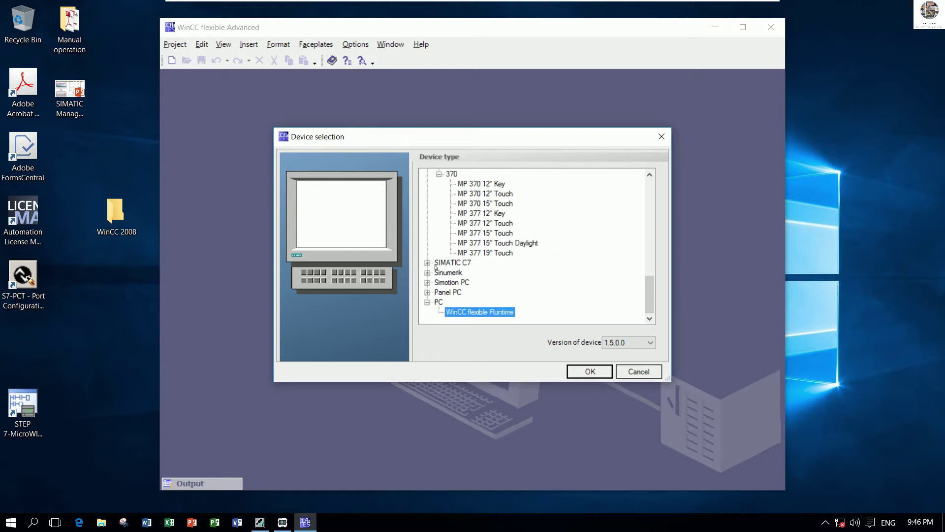
left_click(428, 263)
scroll(488, 269, "down", 1)
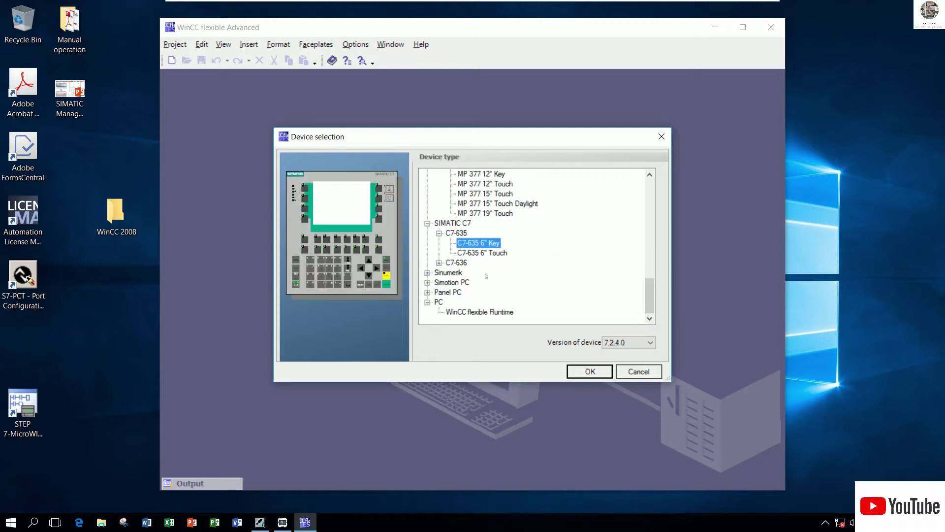
left_click(427, 296)
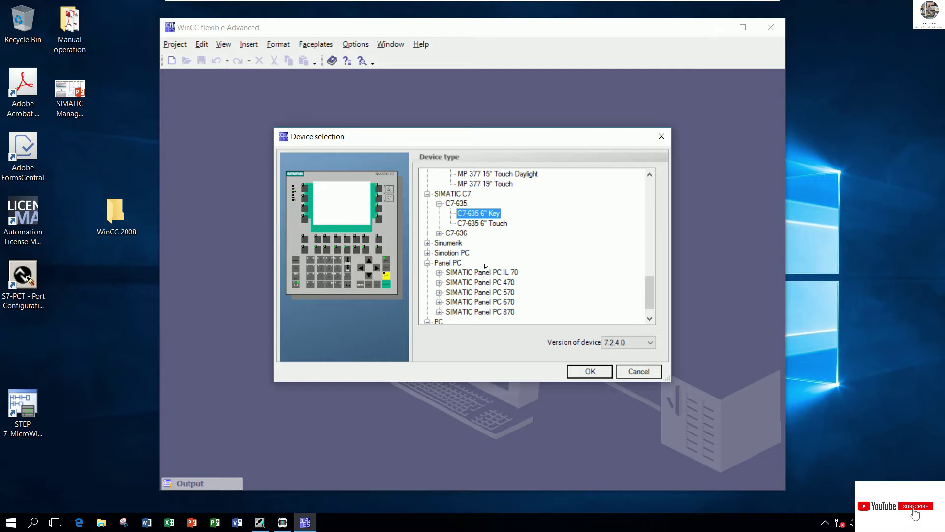
- Examine the device types available under Simotion PC and Sinumerik
left_click(427, 252)
scroll(515, 282, "down", 2)
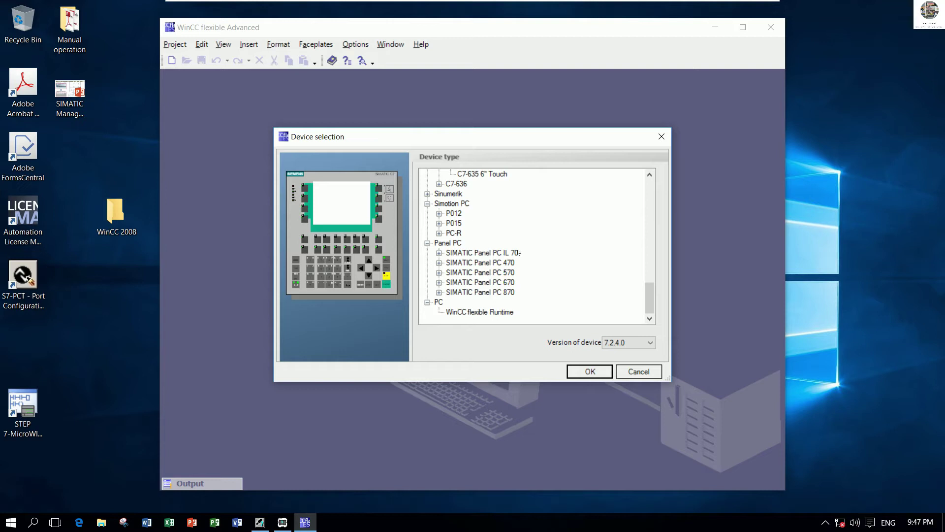
left_click(428, 193)
- Create the project with the TP 177B 6" color PN/DP device from the 170 Panels and maximize the project window
scroll(543, 245, "up", 3)
scroll(544, 245, "up", 10)
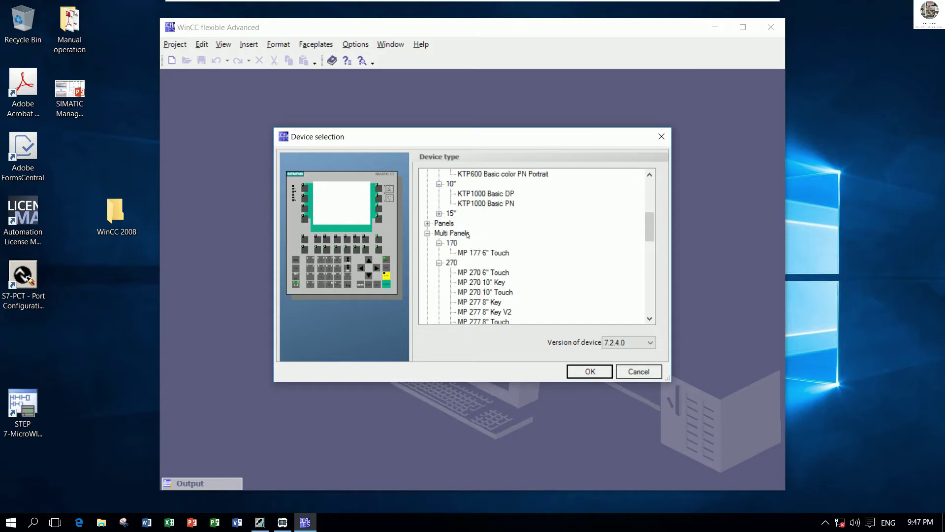
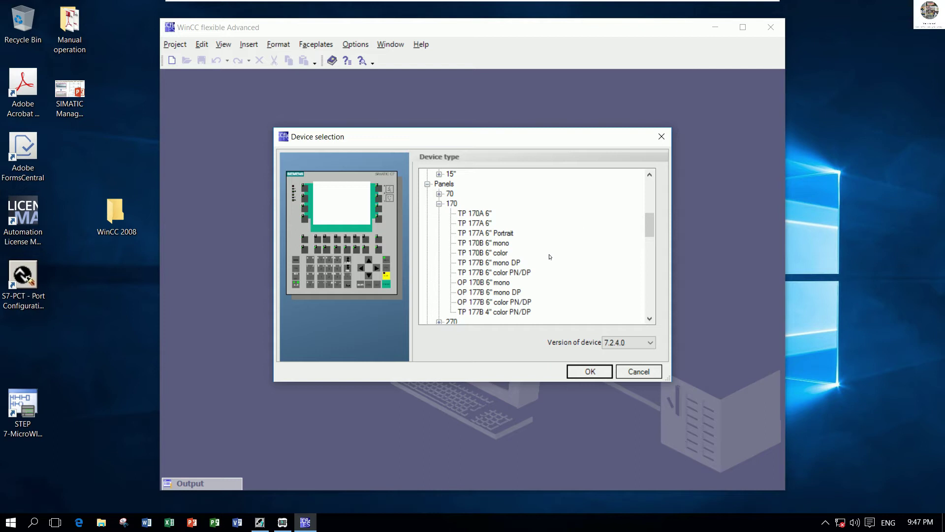
left_click(501, 273)
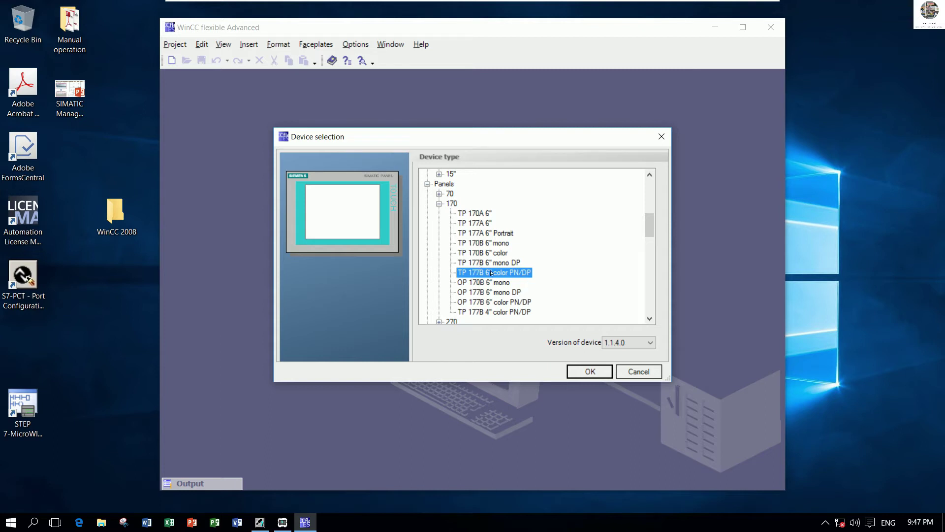
left_click(583, 371)
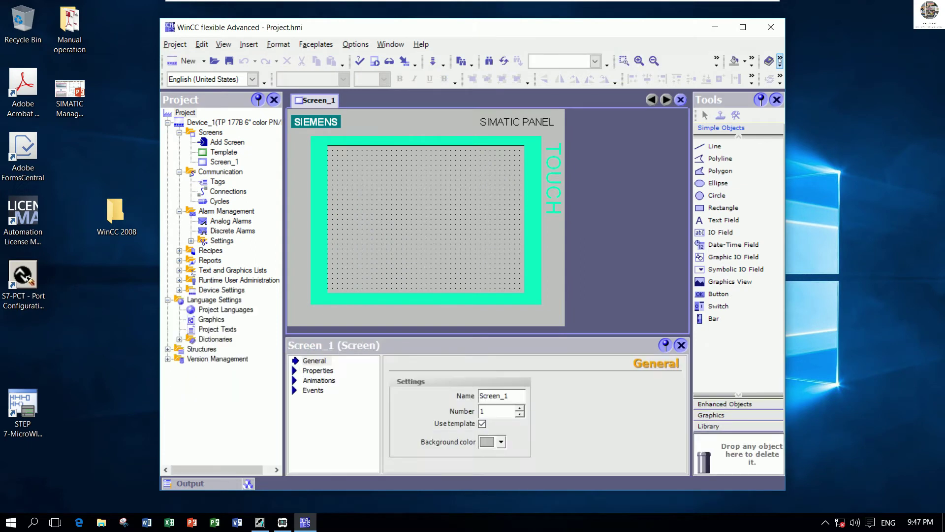
left_click(743, 28)
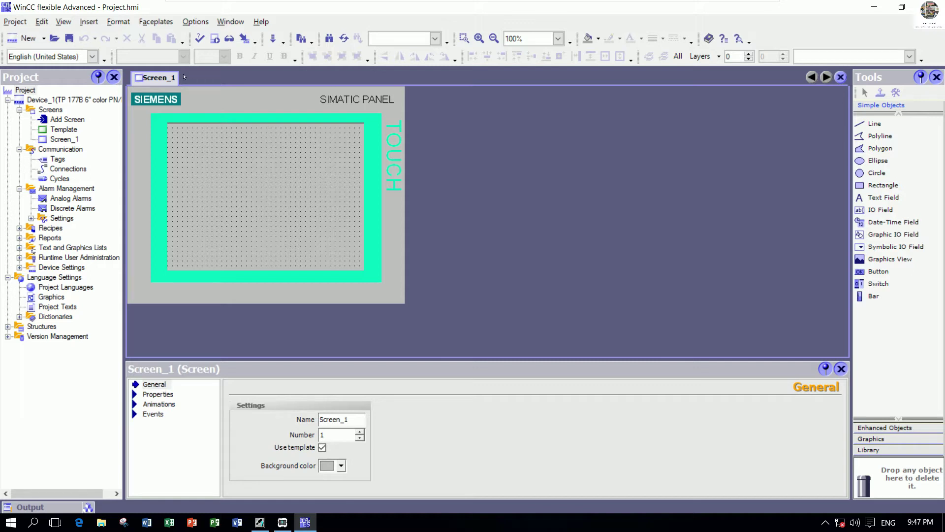
- Check the open project in SIMATIC Manager, return to WinCC flexible and add a connection named PLC1 with the SIMATIC S7 300/400 driver
left_click(267, 519)
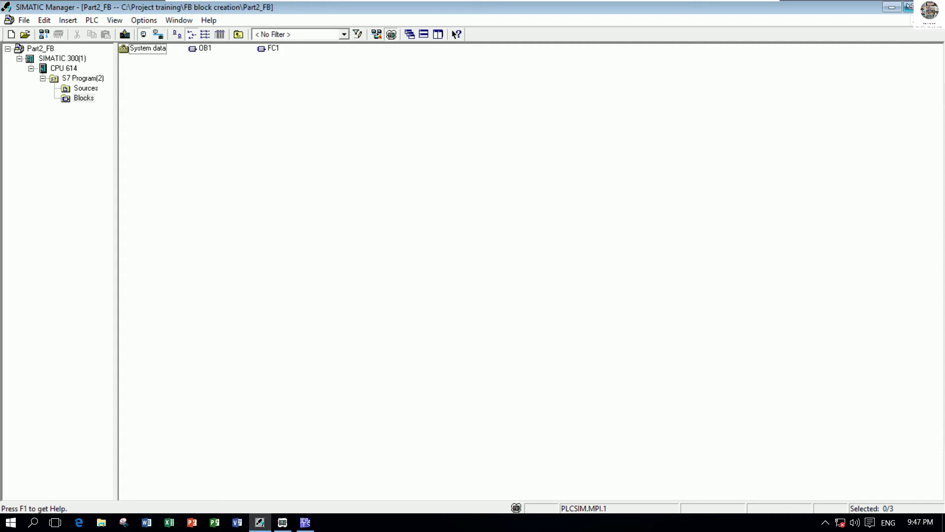
left_click(892, 7)
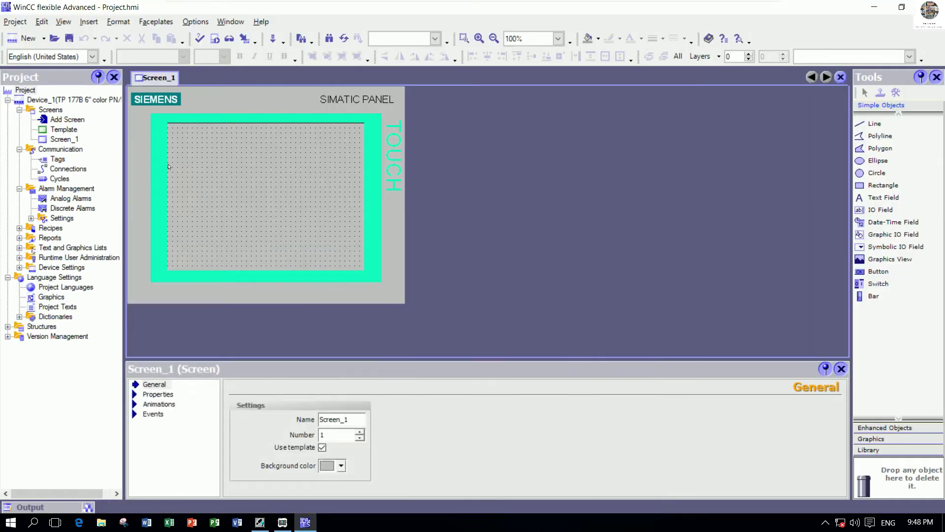
double_click(69, 169)
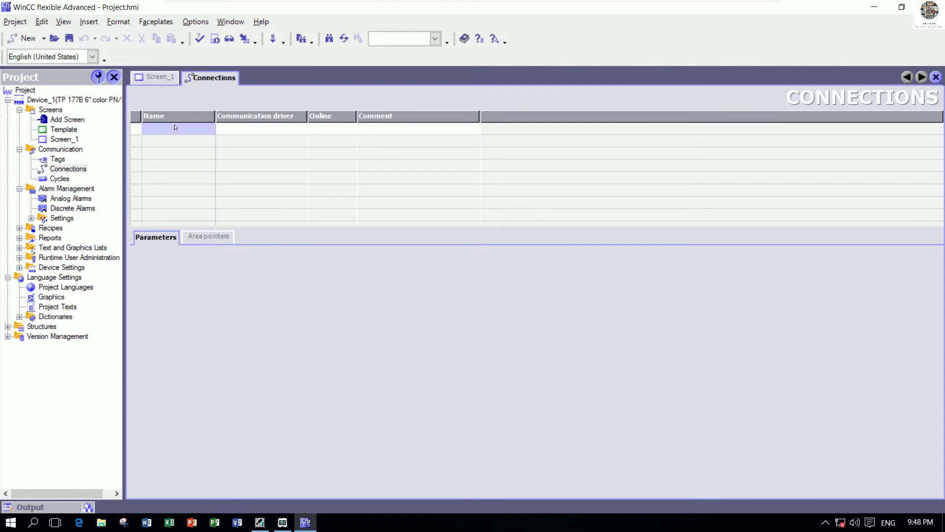
double_click(175, 127)
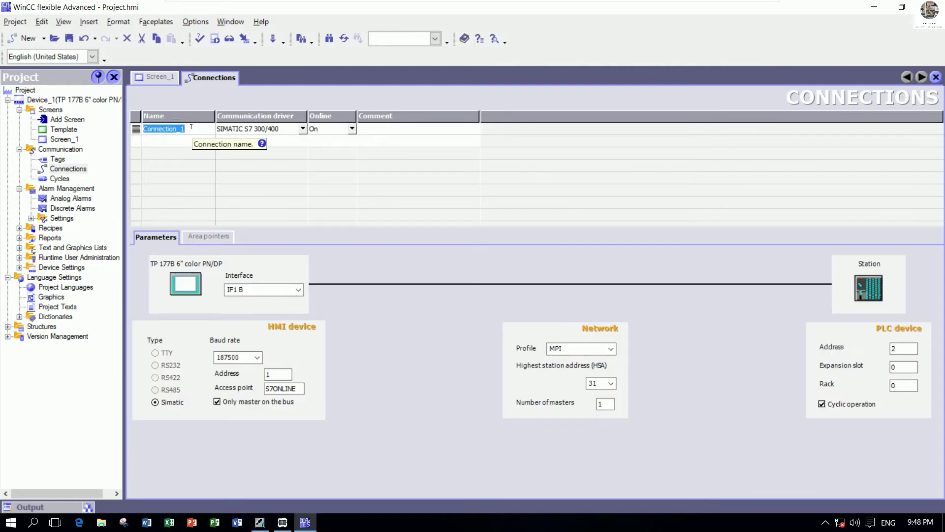
type("PLC")
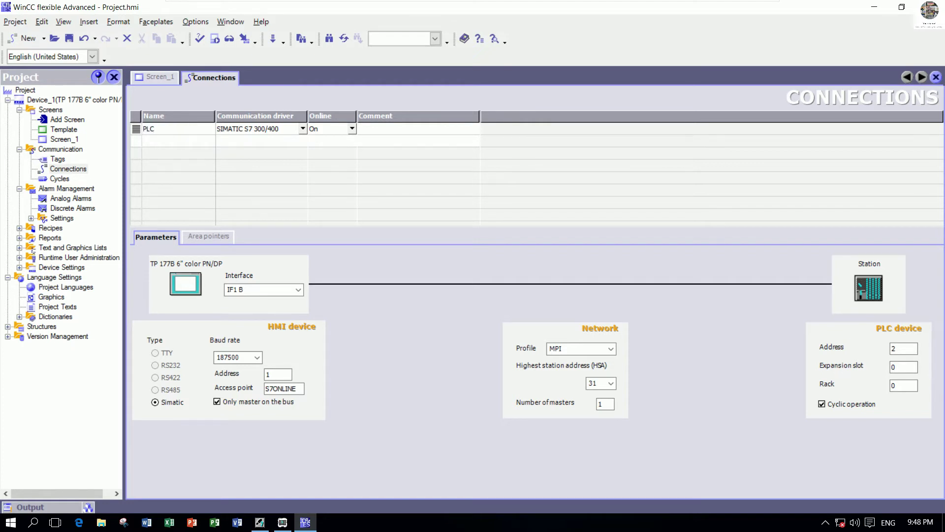
type("1")
key("Tab")
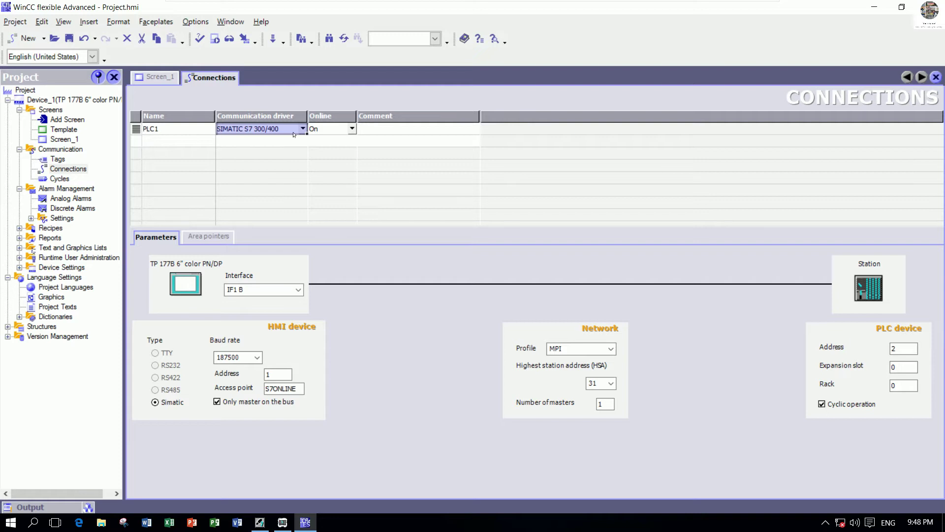
left_click(302, 129)
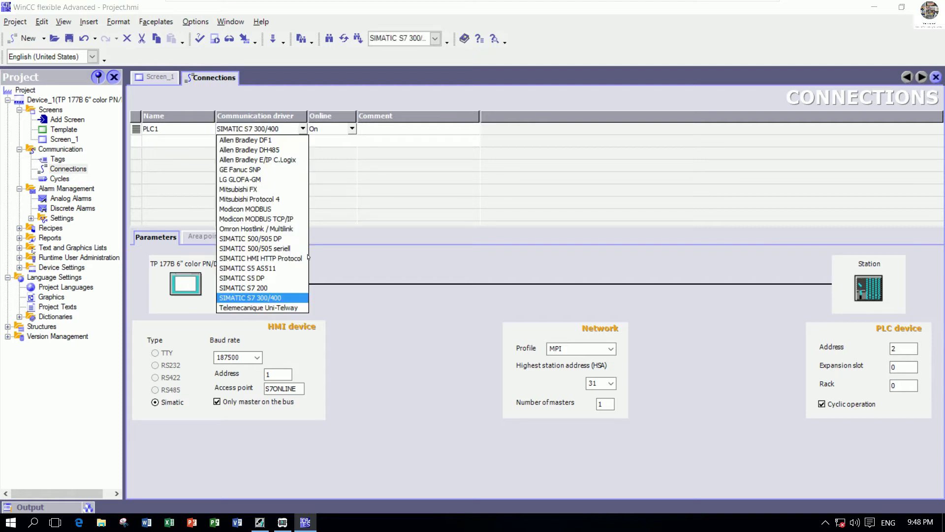
left_click(273, 296)
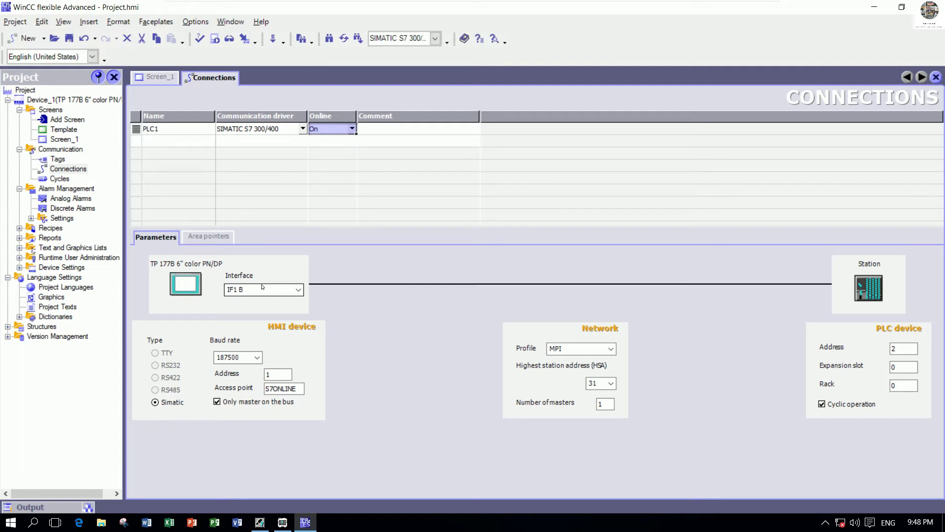
- Enter the comment "Simulation from WinCC to SIMATIC" for the PLC1 connection
left_click(408, 128)
left_click(407, 128)
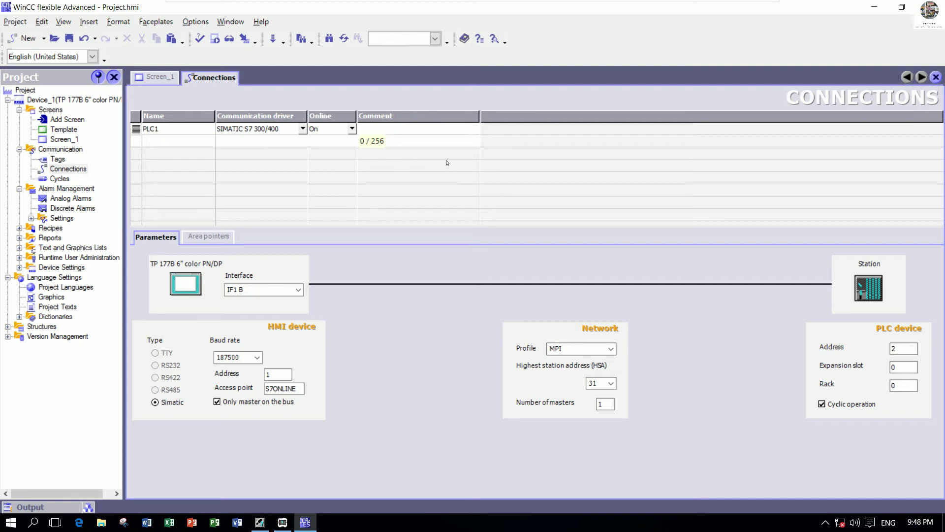
type("Simulation from Wincc")
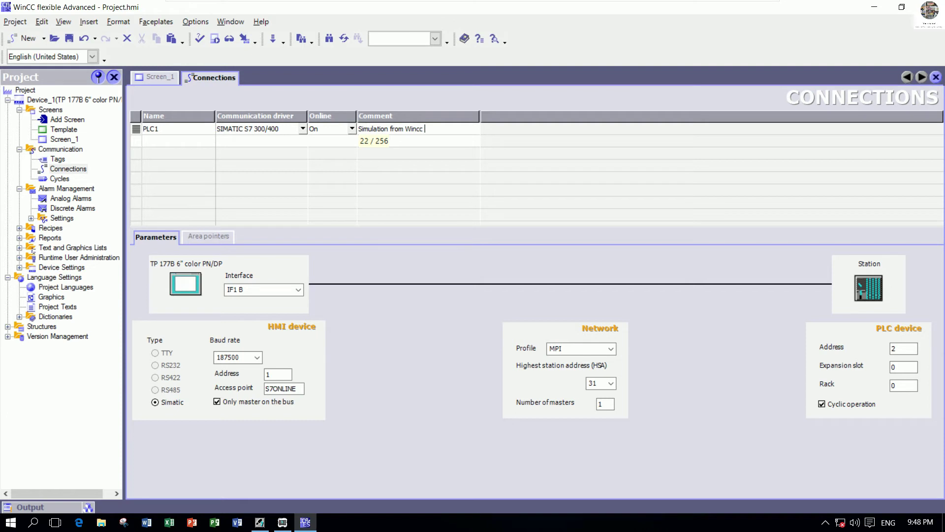
key("BackSpace")
key("BackSpace")
key("BackSpace")
type("CC to SIMATIC")
left_click(178, 141)
- Select the PLC1 connection and choose IF1 B as the HMI device's interface
left_click(176, 133)
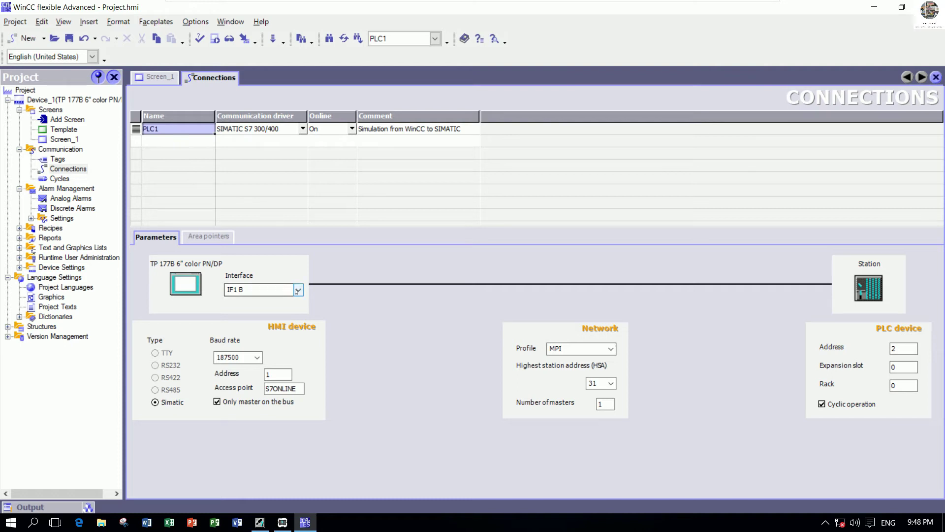
left_click(297, 292)
left_click(264, 302)
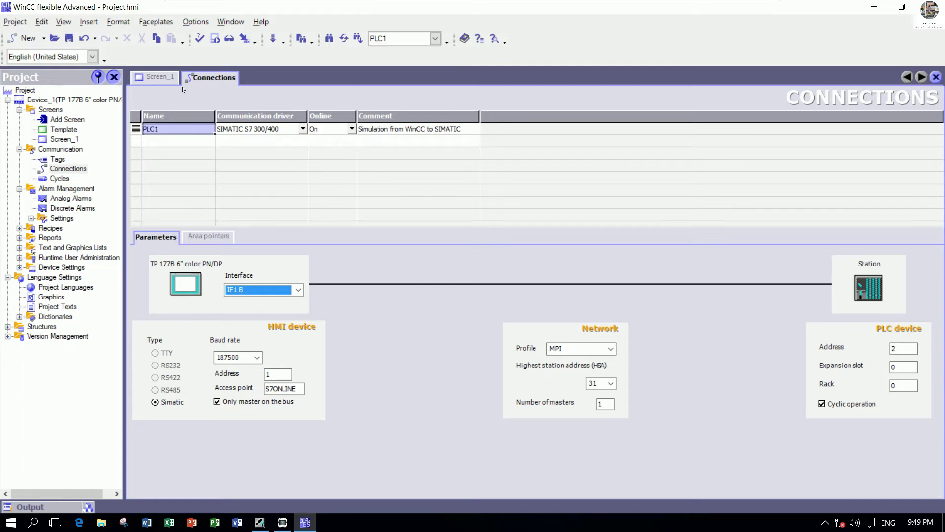
- Switch to SIMATIC Manager, open block OB1 and examine its ladder networks down to Network 7
left_click(61, 162)
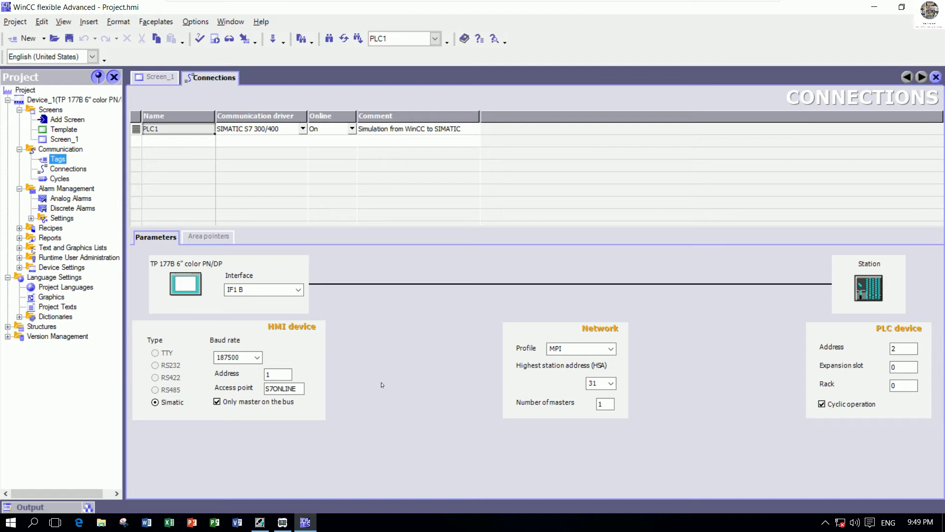
left_click(259, 521)
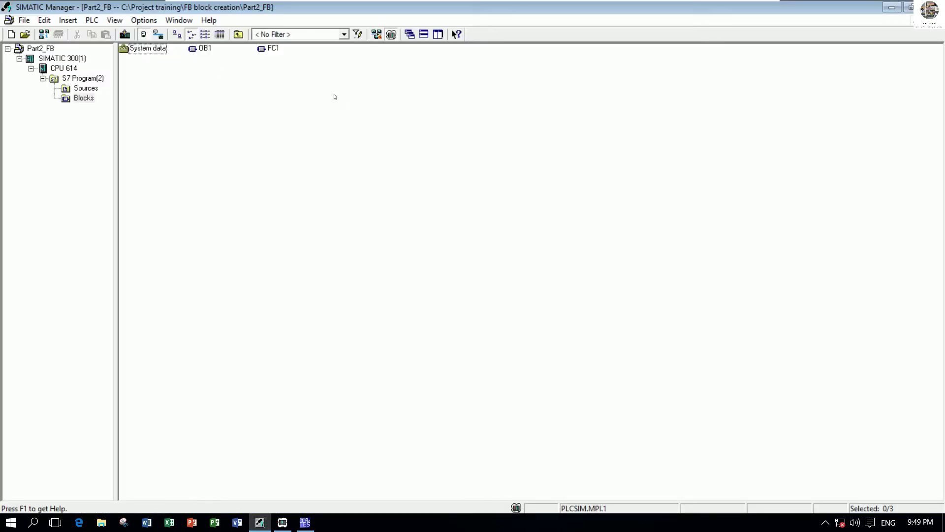
left_click(206, 52)
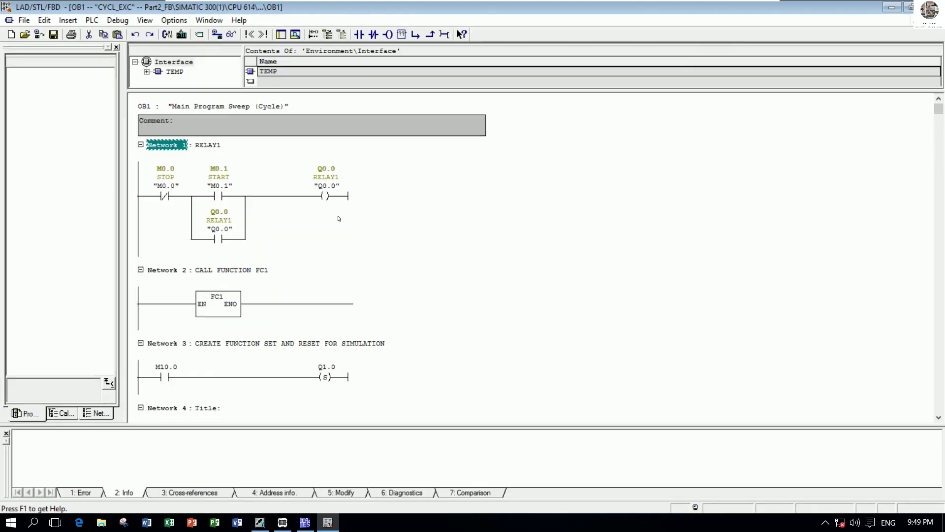
scroll(352, 271, "down", 5)
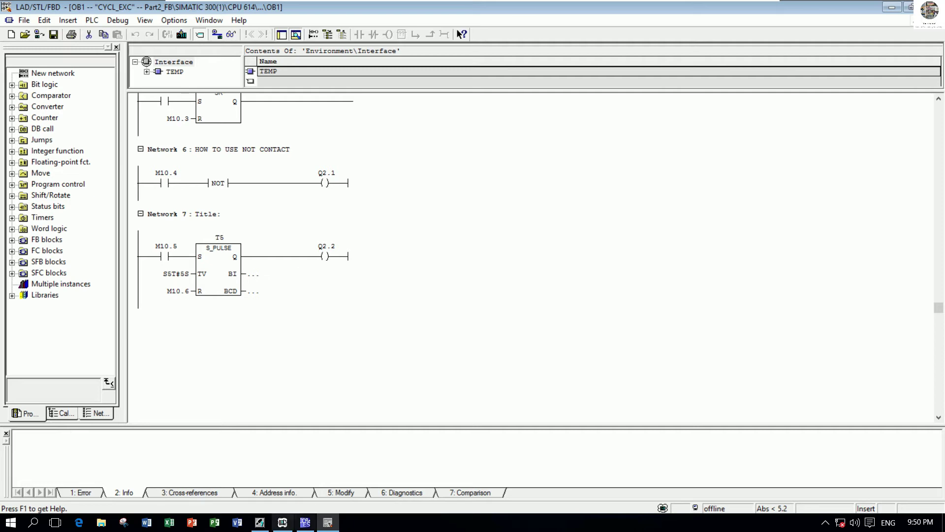
- Switch back to WinCC flexible and add a tag named SET_INPUT to the project's tag table
left_click(306, 522)
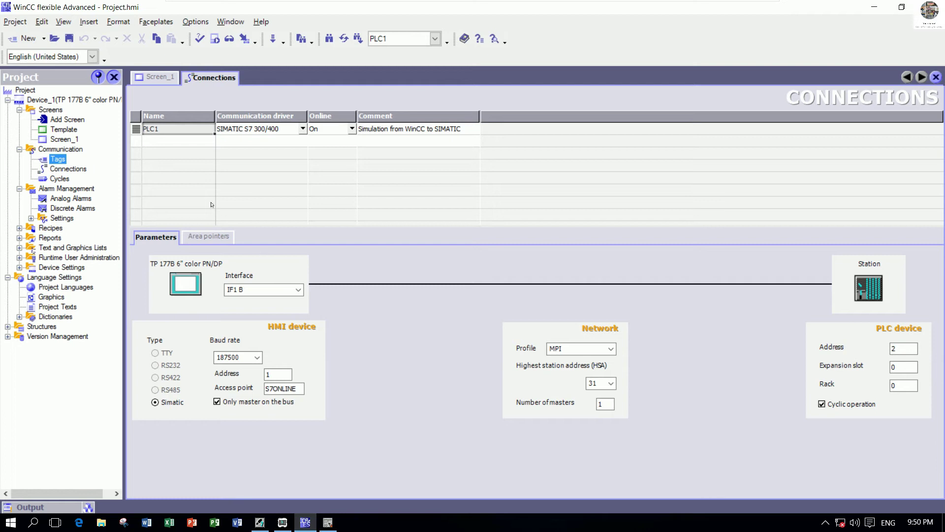
double_click(55, 158)
double_click(167, 122)
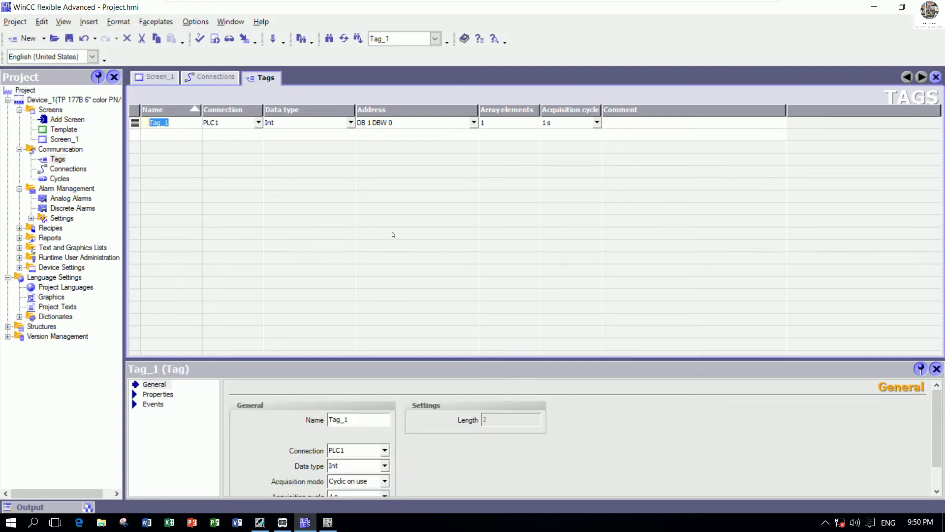
type("S")
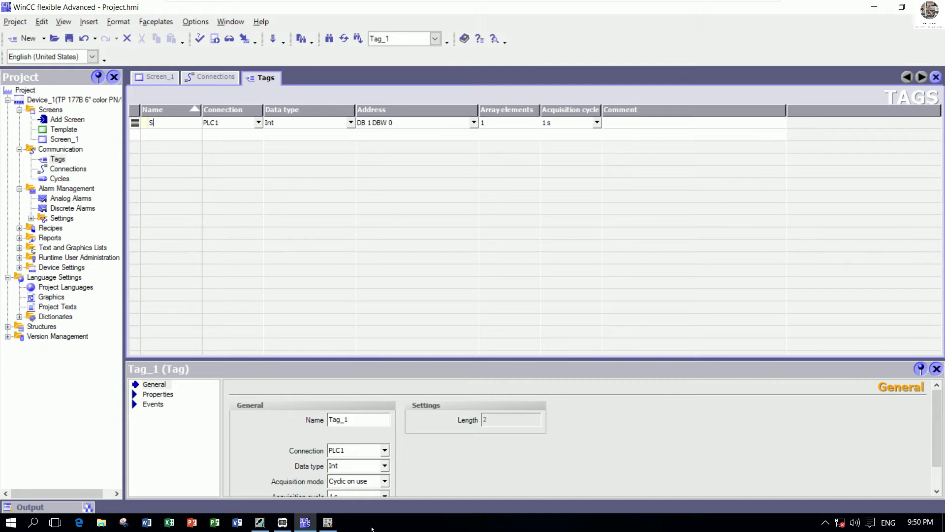
left_click(328, 522)
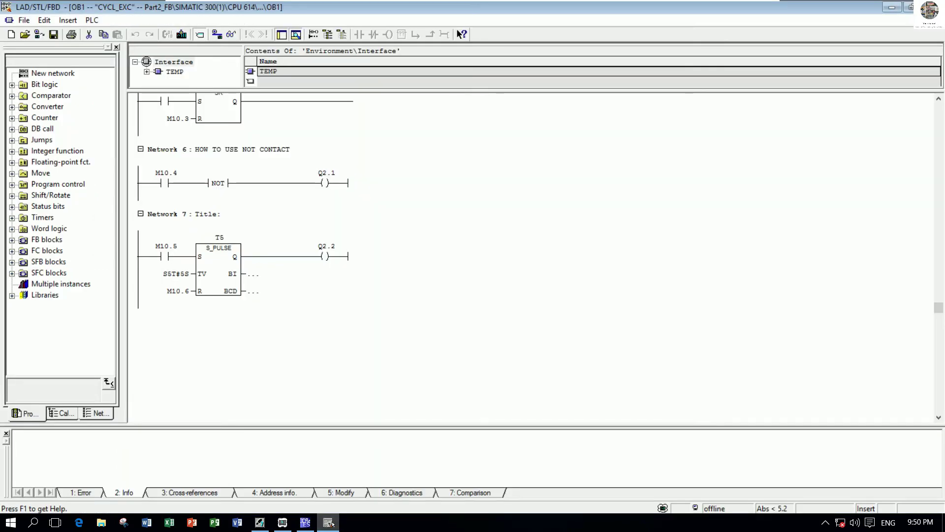
left_click(329, 522)
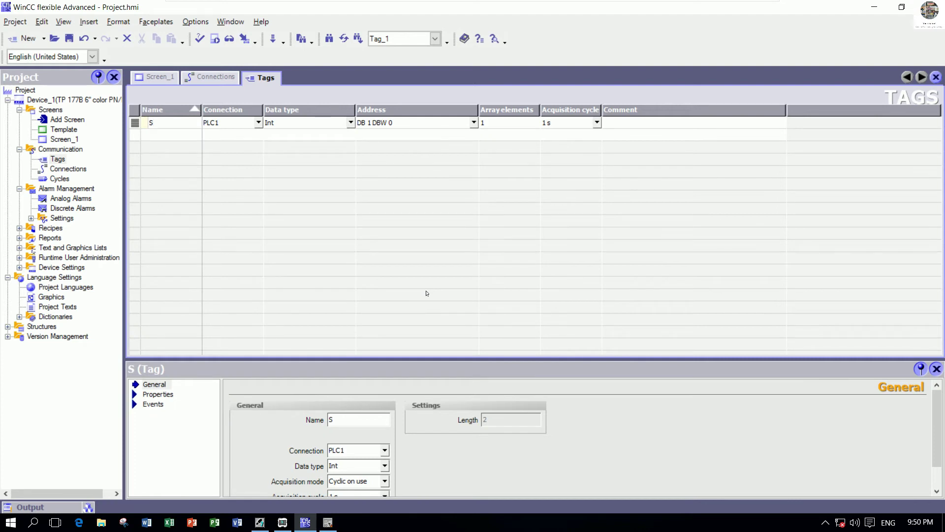
type("SET_INPU")
key("BackSpace")
type("UT")
key("Tab")
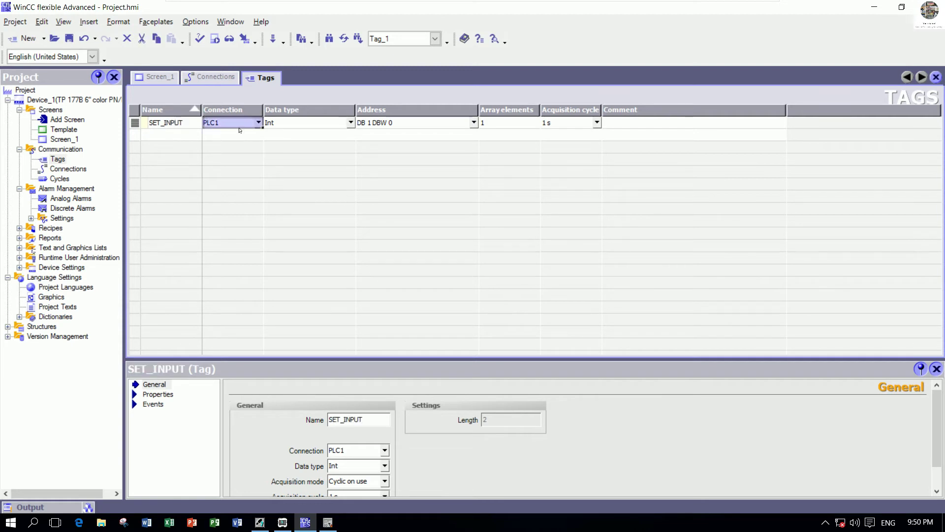
- Check the PLC1 connection, return to the tag table and set the SET_INPUT tag's data type to Bool
left_click(218, 78)
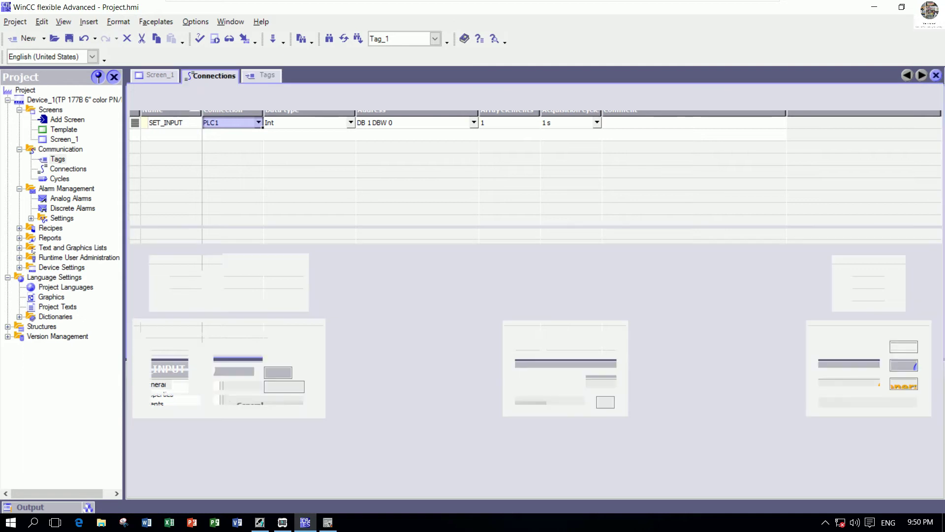
left_click(261, 77)
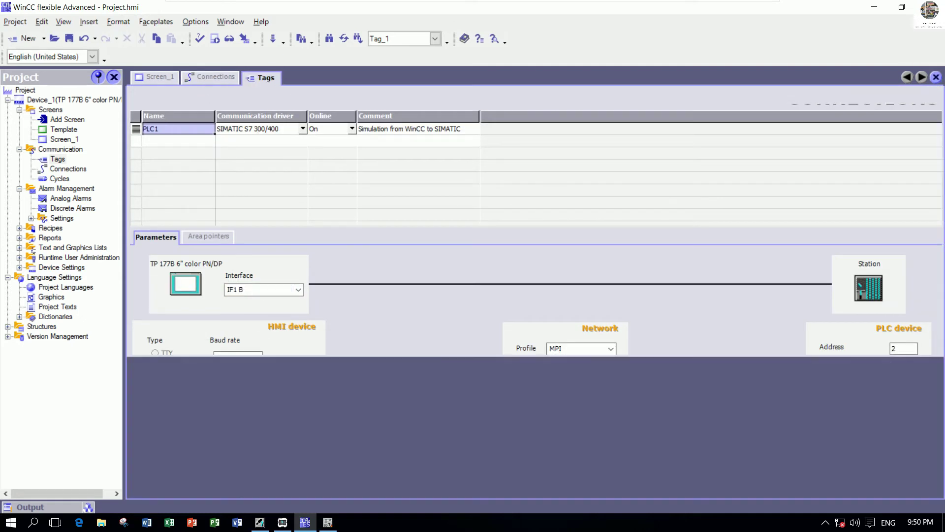
left_click(350, 123)
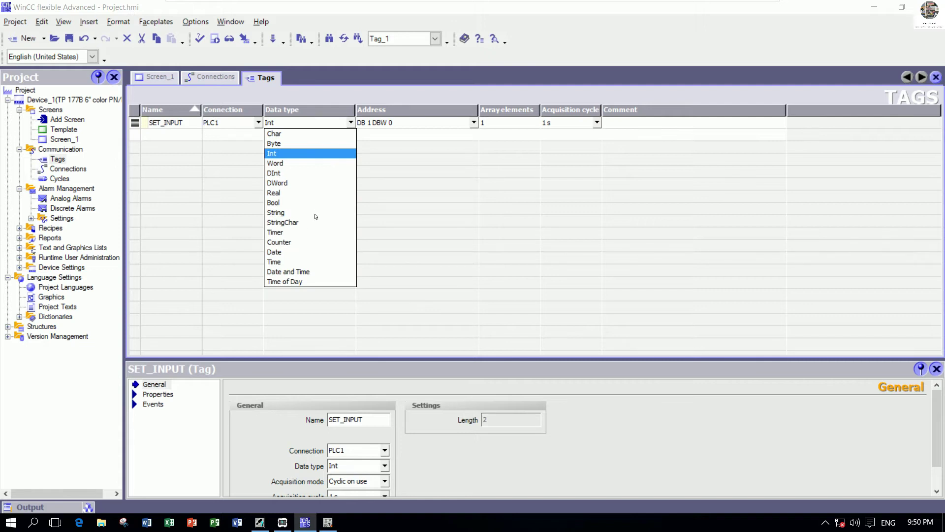
left_click(288, 203)
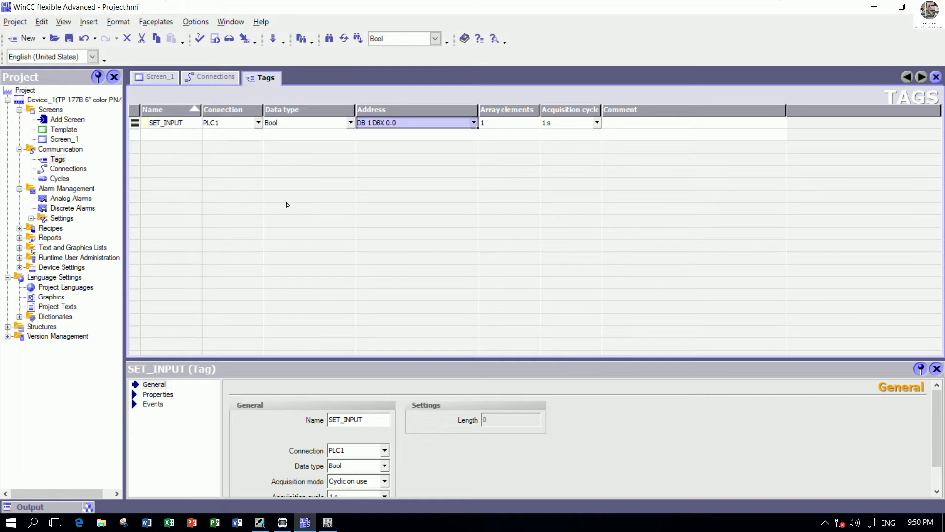
- Switch to the LAD/STL/FBD editor to check the S_PULSE timer's set input address in OB1 Network 7, and return to WinCC flexible
left_click(474, 122)
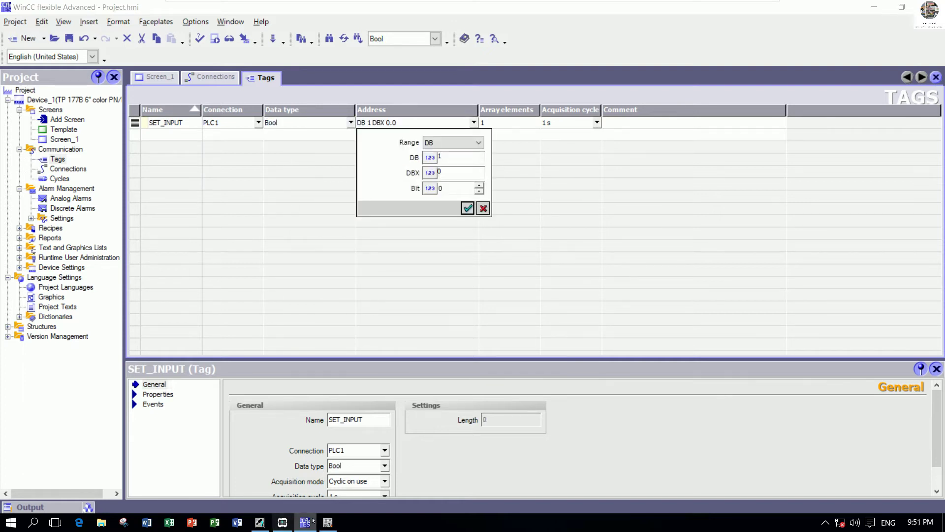
left_click(328, 522)
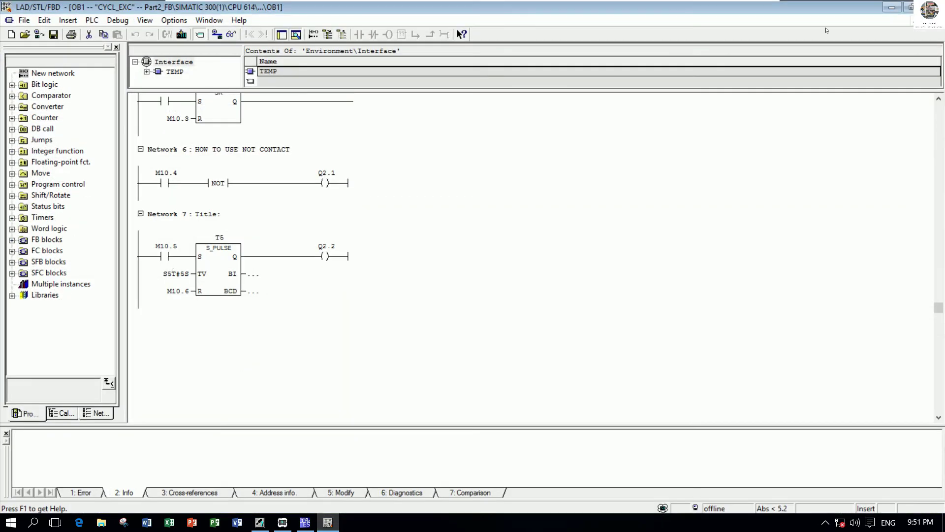
left_click(305, 522)
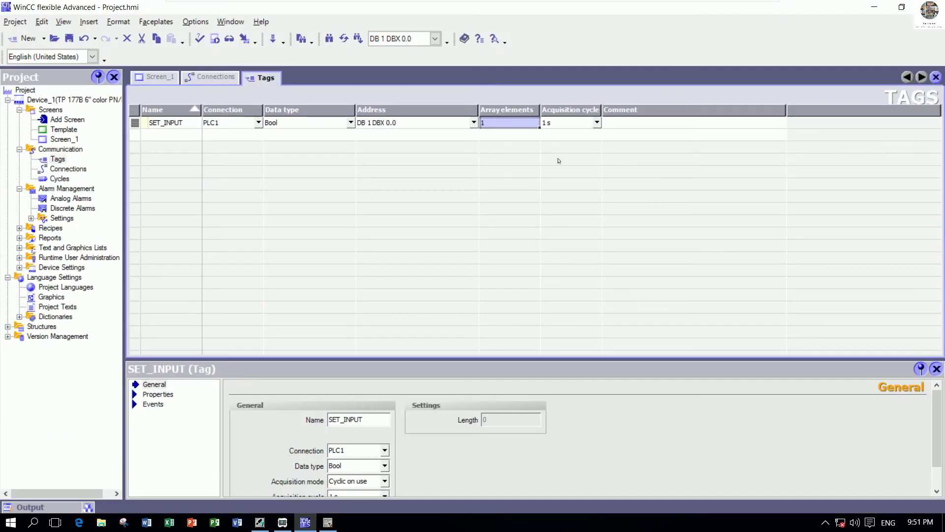
- Set the SET_INPUT tag's address to memory range M, byte 10, bit 5
left_click(471, 124)
left_click(443, 143)
left_click(443, 143)
left_click(444, 144)
left_click(445, 194)
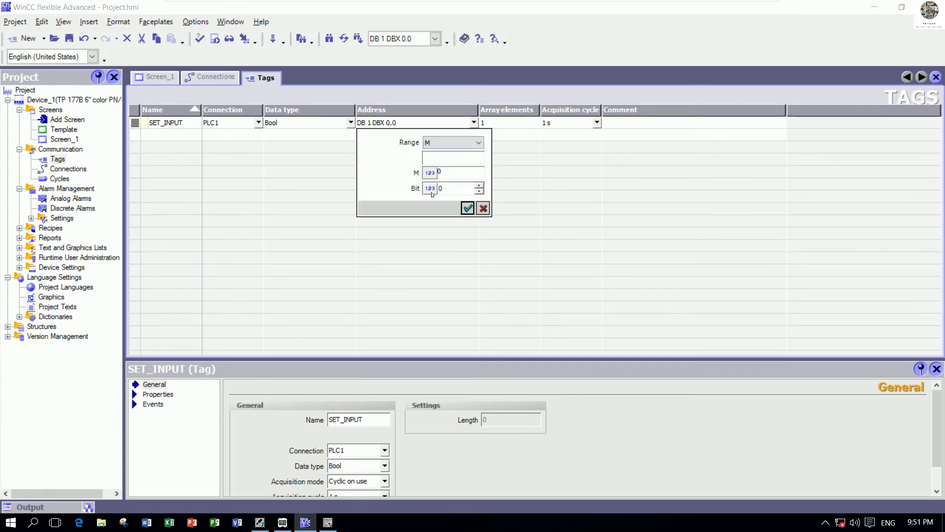
double_click(439, 172)
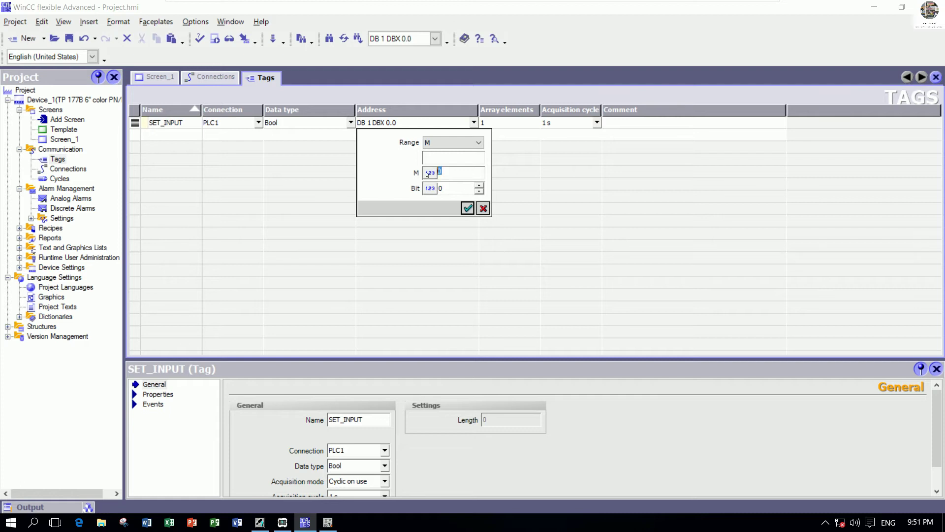
type("10")
double_click(445, 188)
type("5")
left_click(468, 209)
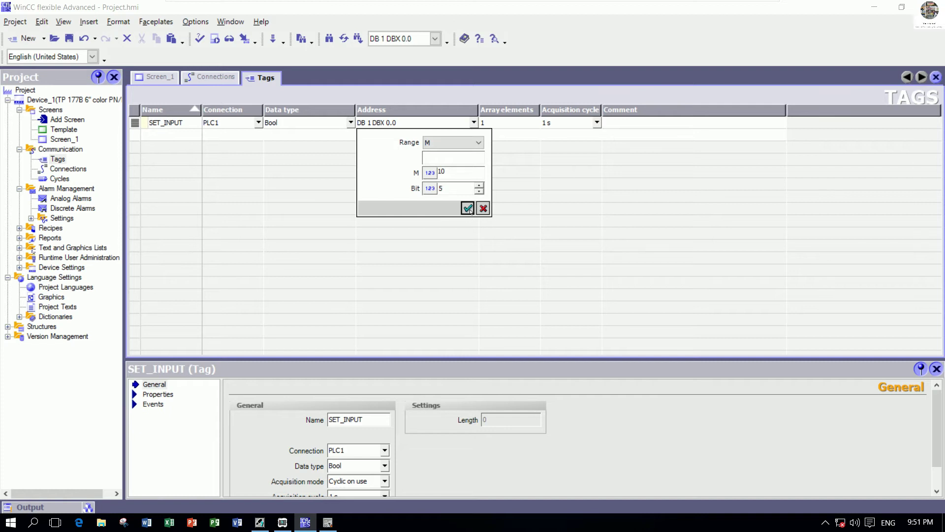
- Give the SET_INPUT tag the comment SET INPUT NUMBER1
left_click(622, 124)
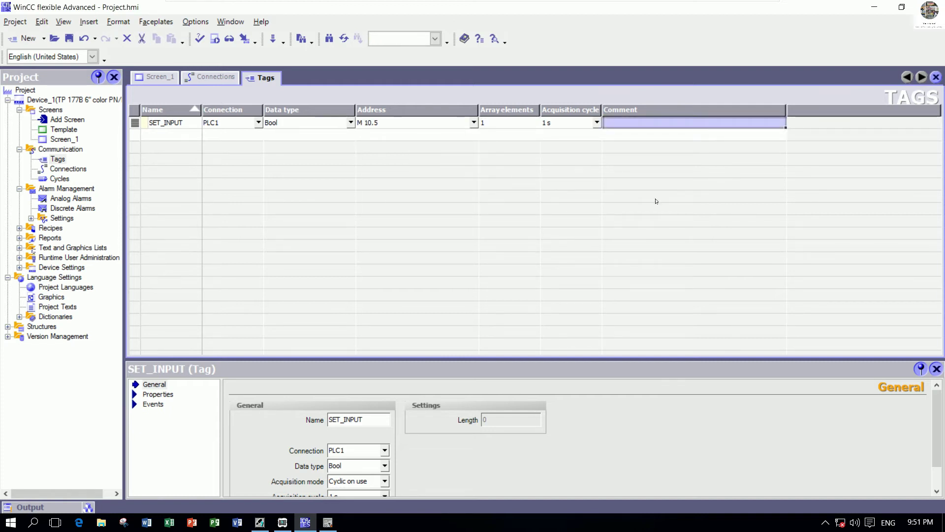
type("SET INPUT NUMBER1")
key("Return")
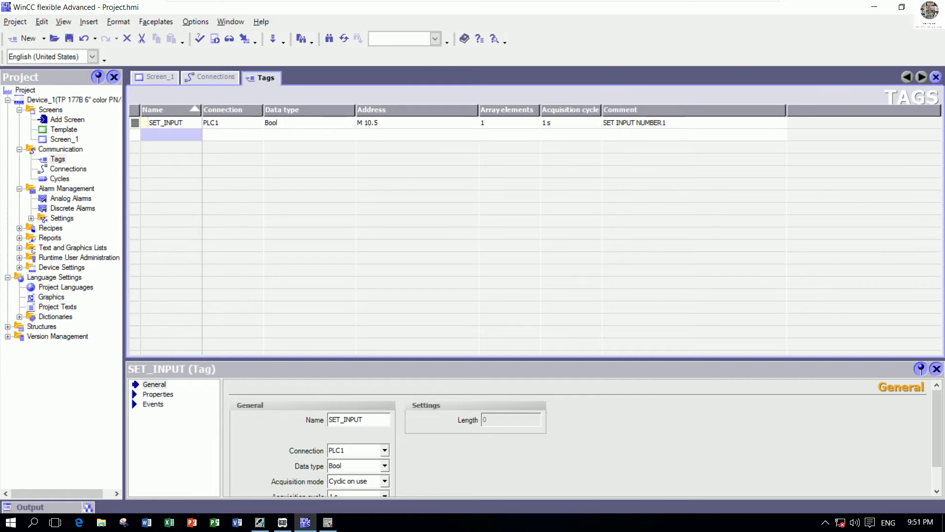
- Add a second tag to the tag table and name it RESET_INPUT
double_click(204, 133)
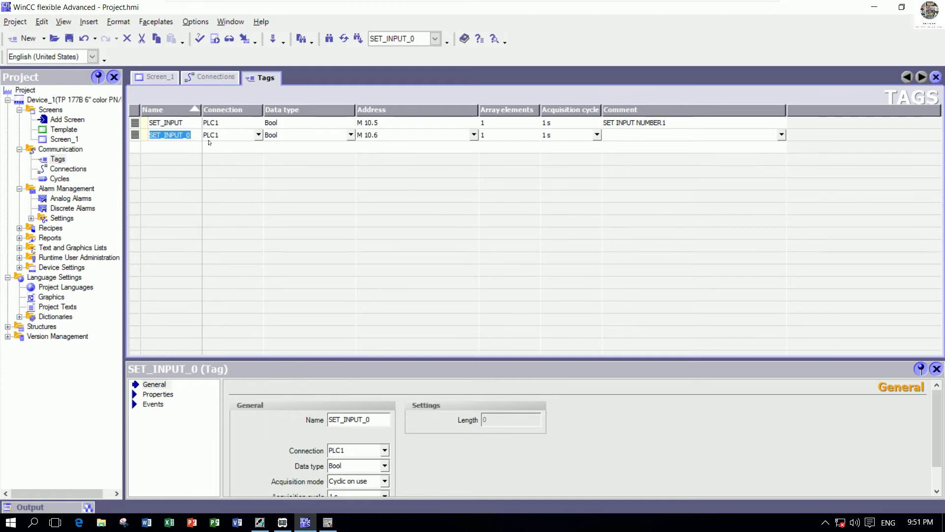
key("End")
key("BackSpace")
key("BackSpace")
key("BackSpace")
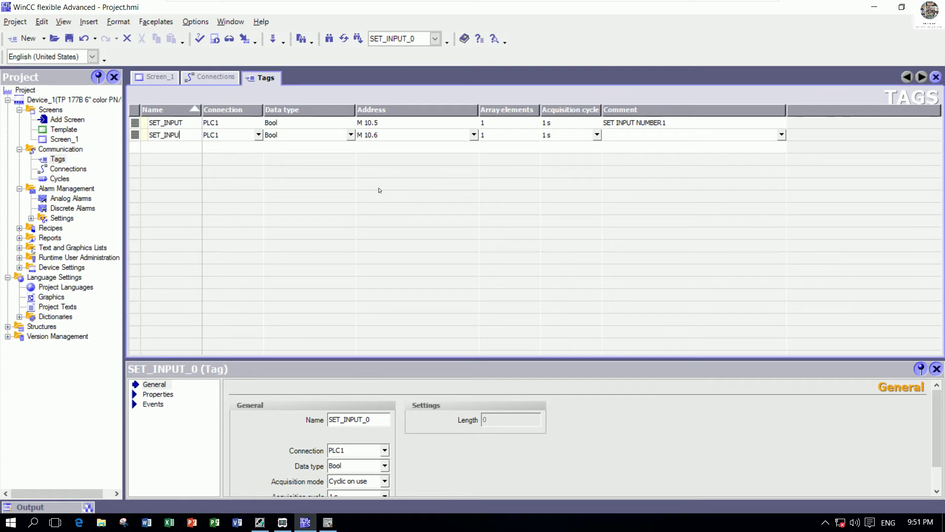
type("T")
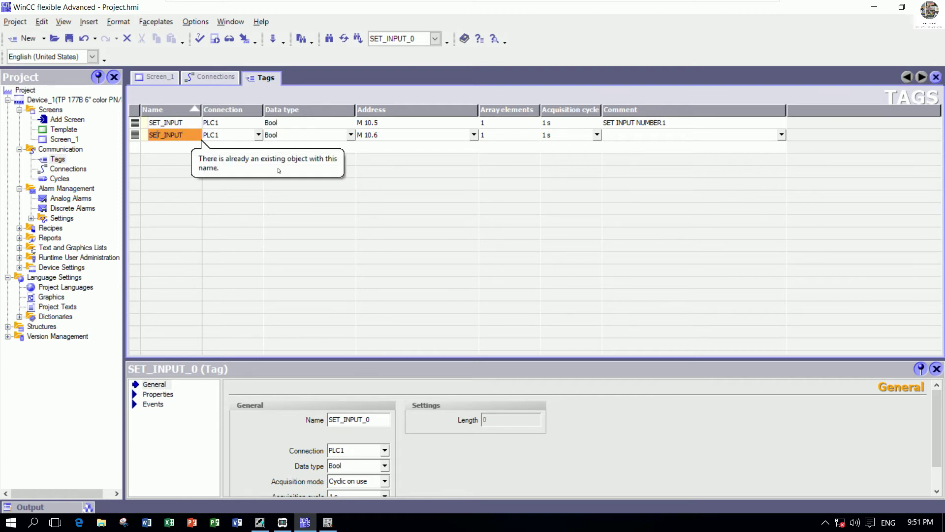
key("BackSpace")
key("BackSpace")
key("BackSpace")
type("RESET")
key("Tab")
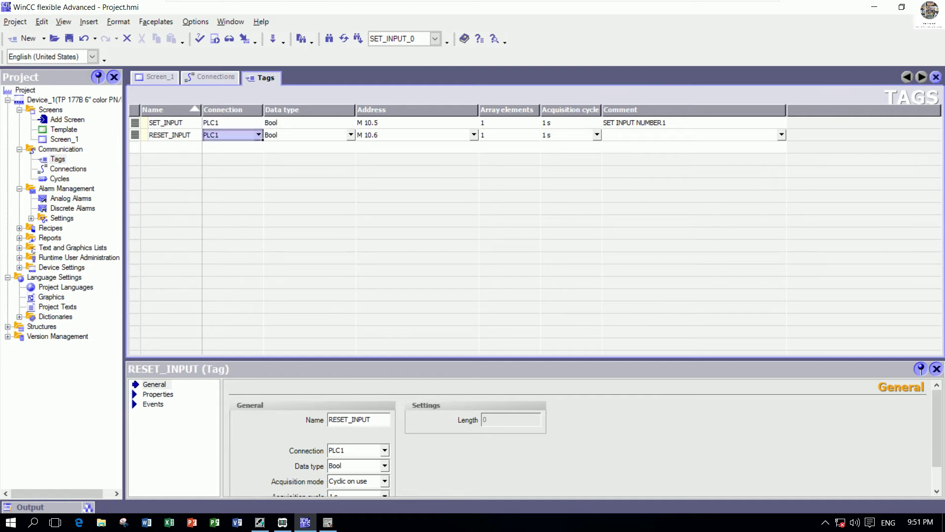
- Check the timer's reset address in OB1 Network 7, return to WinCC flexible and give RESET_INPUT the comment RESET INPUT NUMBER1
left_click(323, 524)
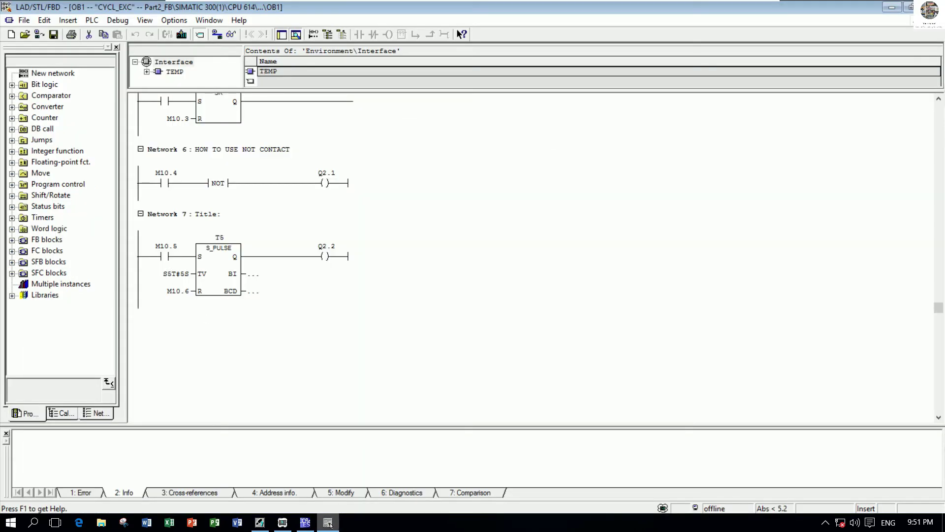
left_click(320, 468)
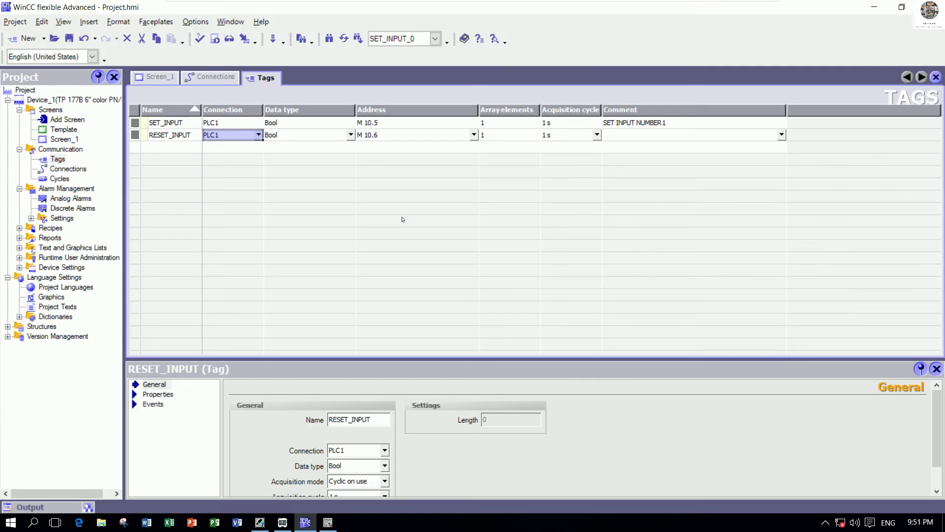
left_click(632, 136)
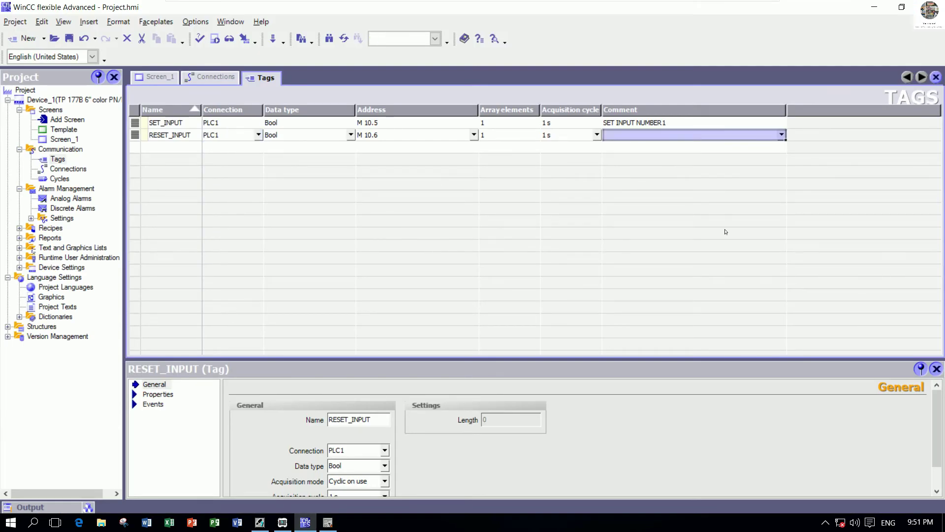
type("RESET ")
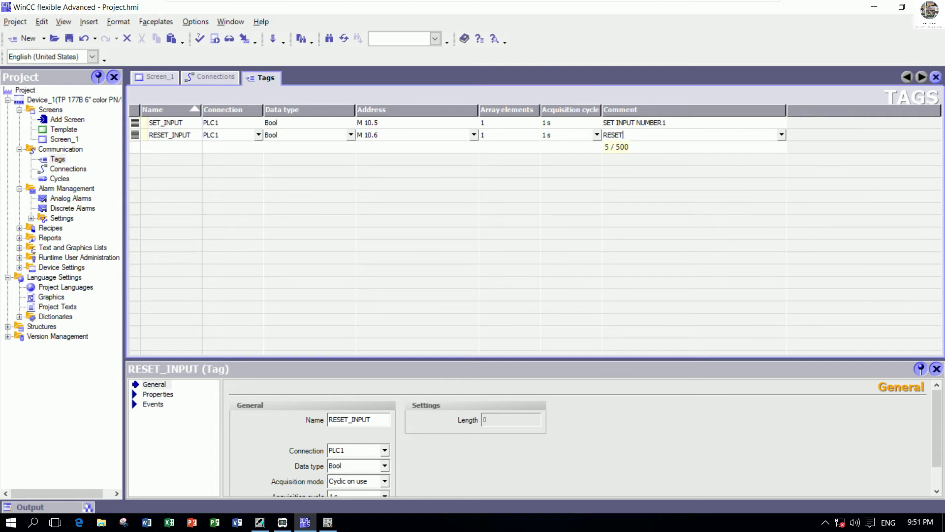
type("INPUT")
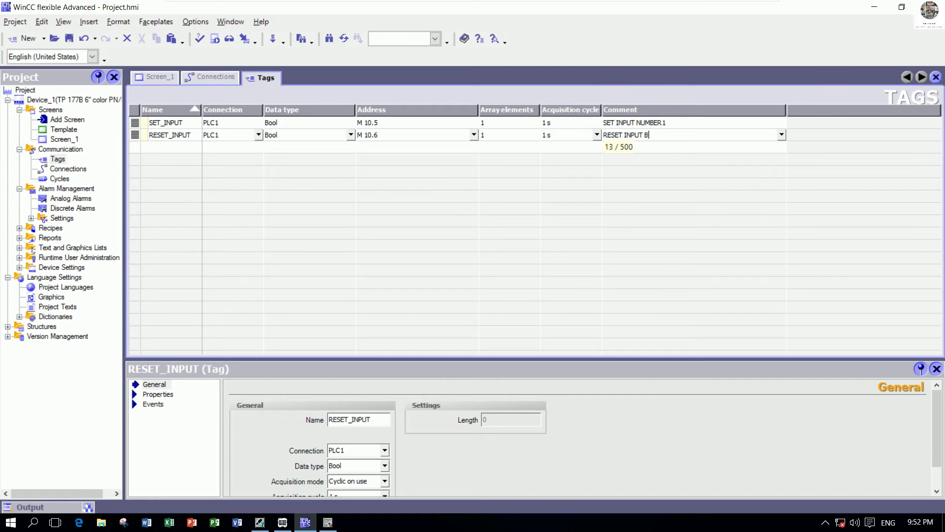
type(" NUMBER1")
left_click(171, 147)
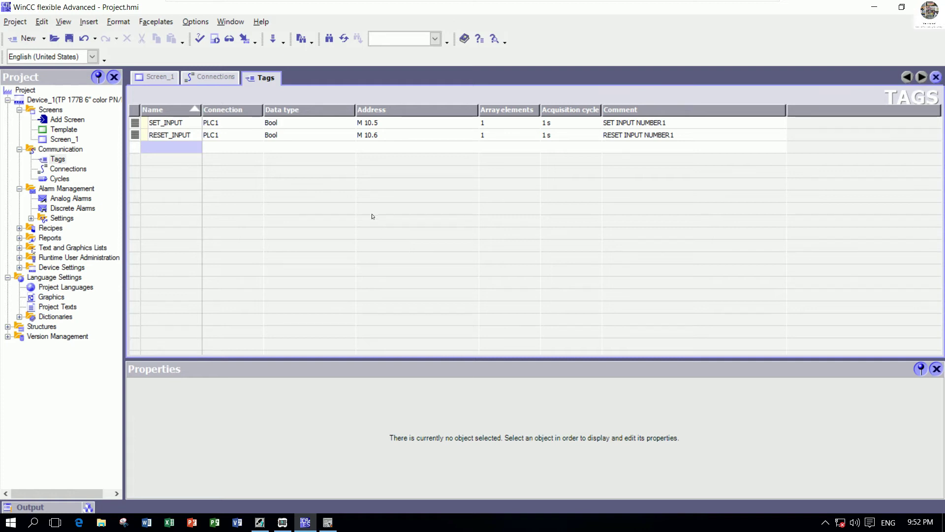
- Add a third tag below RESET_INPUT and name it MOTOR1
left_click(328, 522)
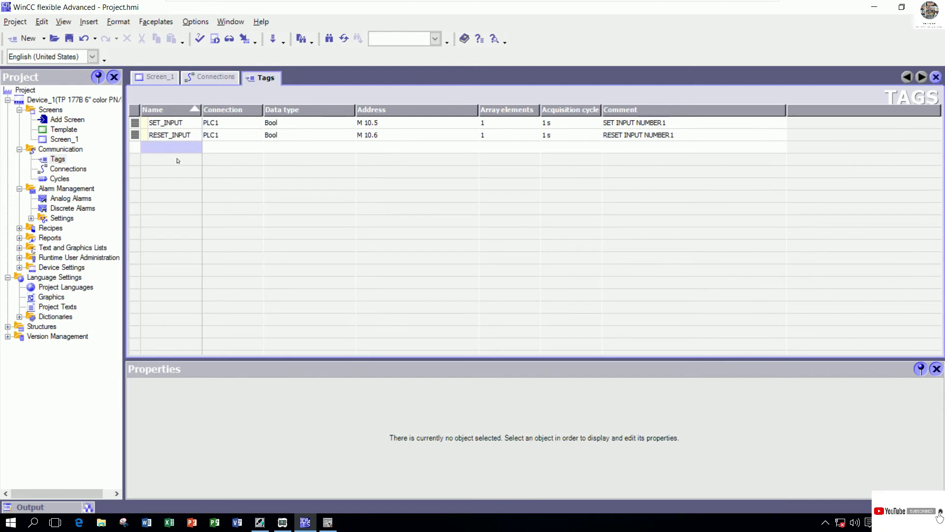
double_click(175, 156)
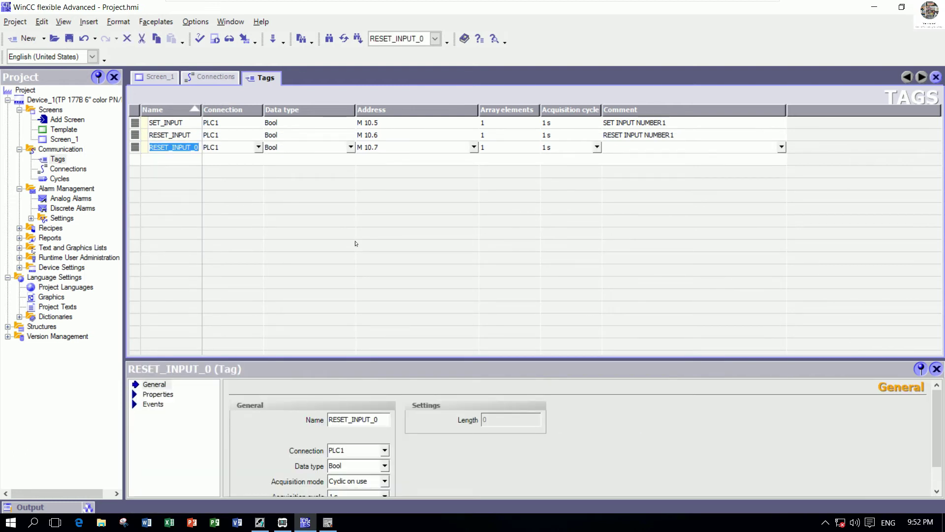
type("MOTOR")
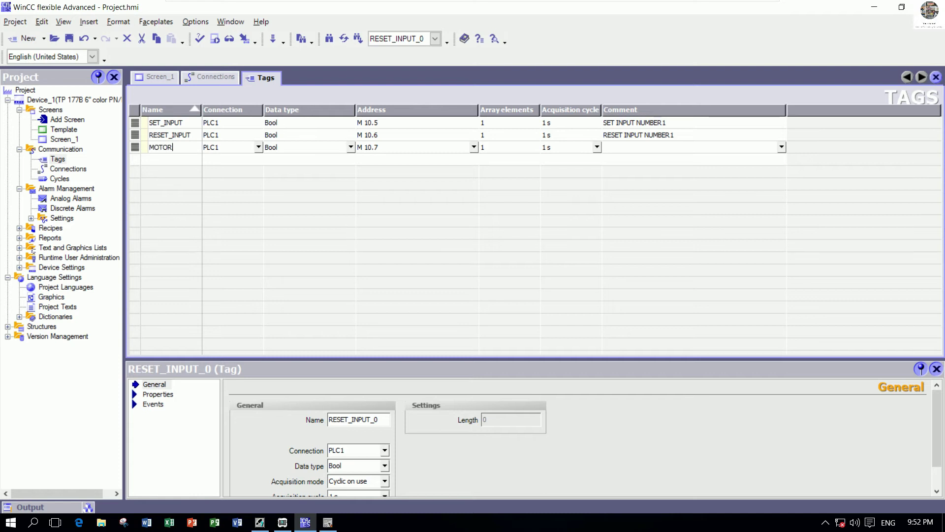
key("BackSpace")
key("BackSpace")
type("OR1")
key("Tab")
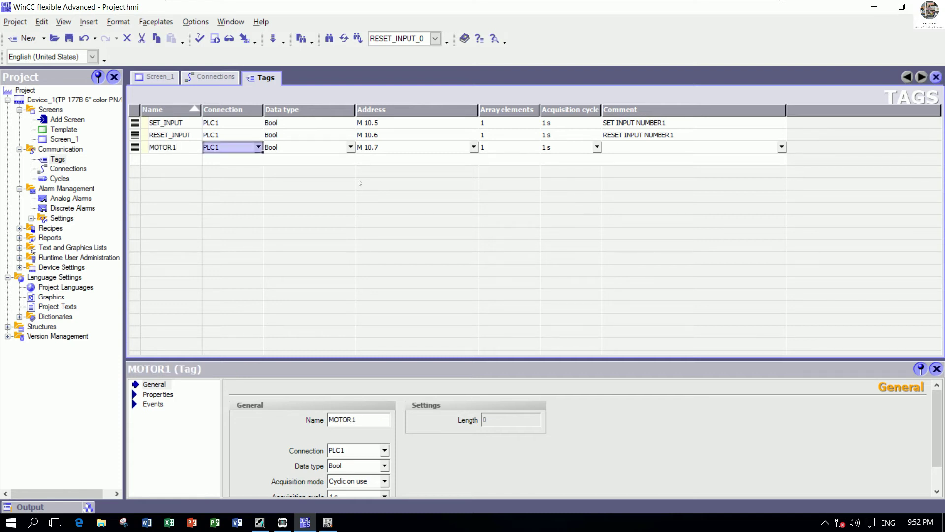
- Set the MOTOR1 tag's address to output range Q, byte 2, bit 2
left_click(474, 147)
left_click(459, 171)
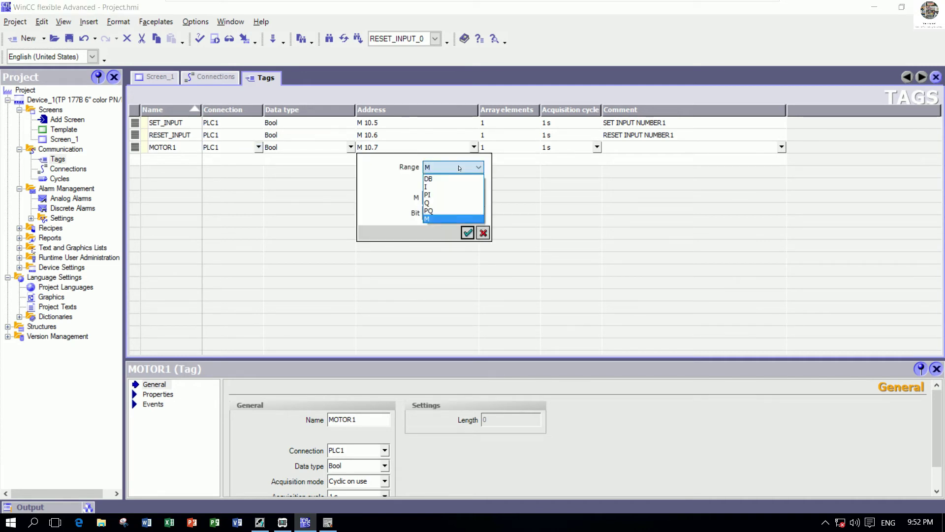
left_click(444, 202)
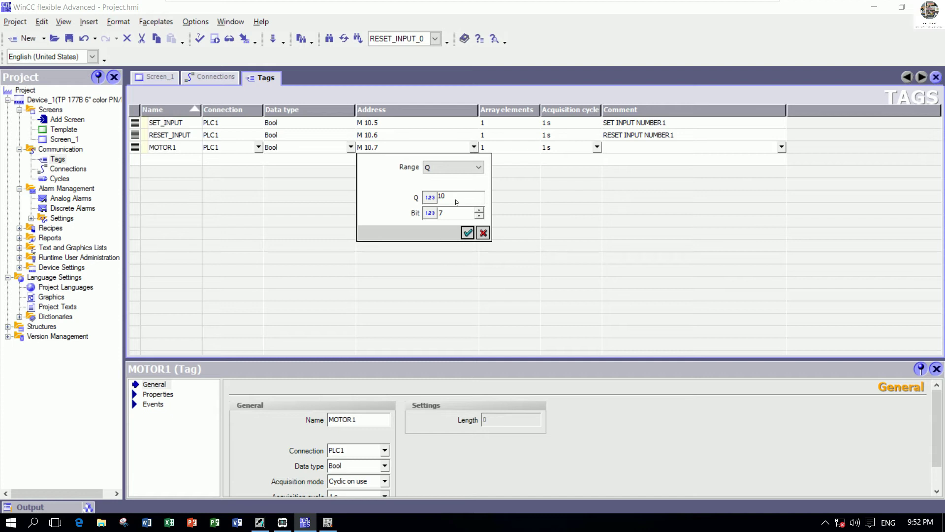
double_click(440, 196)
type("2")
key("Tab")
type("2")
left_click(468, 232)
- Give the MOTOR1 tag the comment STATUS OF MOTOR
left_click(758, 147)
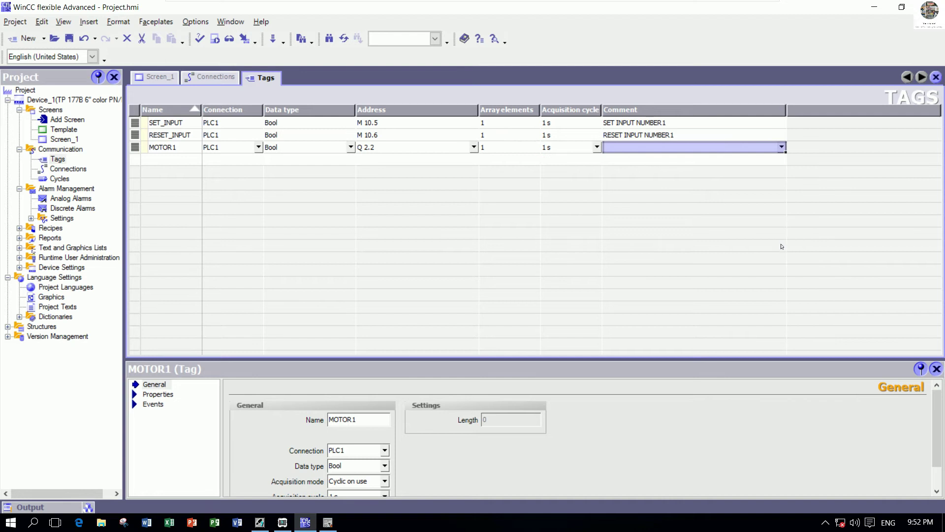
type("ST")
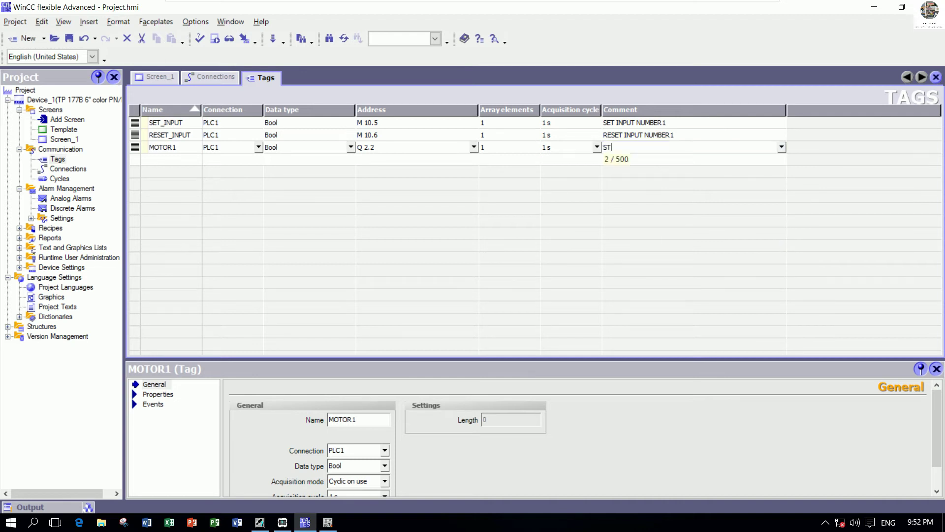
type("ATUS OF MOTOR")
left_click(170, 159)
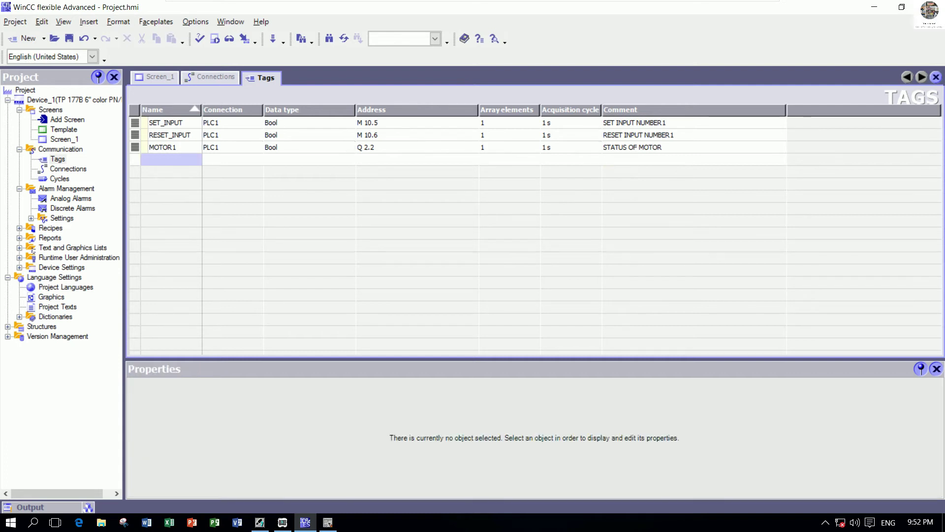
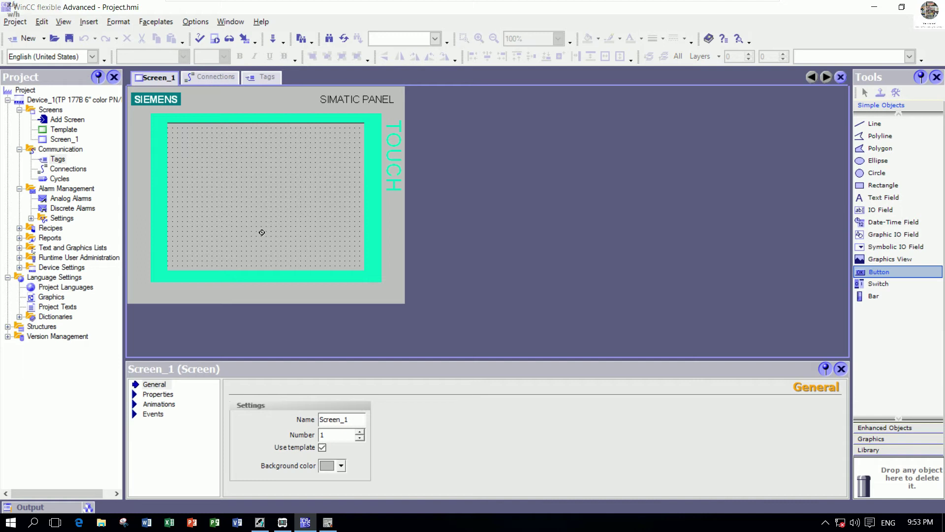
- Place a default-size button in the lower half of Screen_1, slightly left of its centre
left_click(236, 229)
left_click(249, 164)
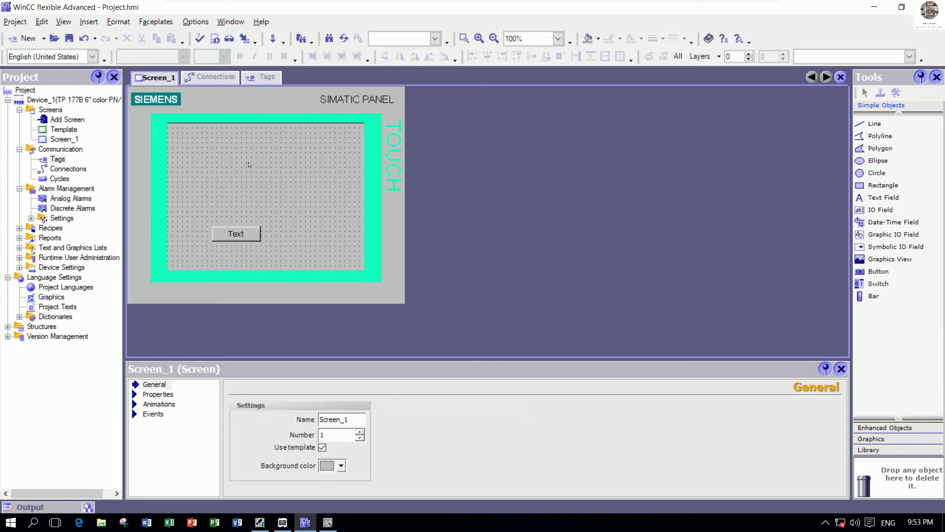
- Enlarge the Screen_1 view to 150%, close the property view and select the placed button
left_click(63, 22)
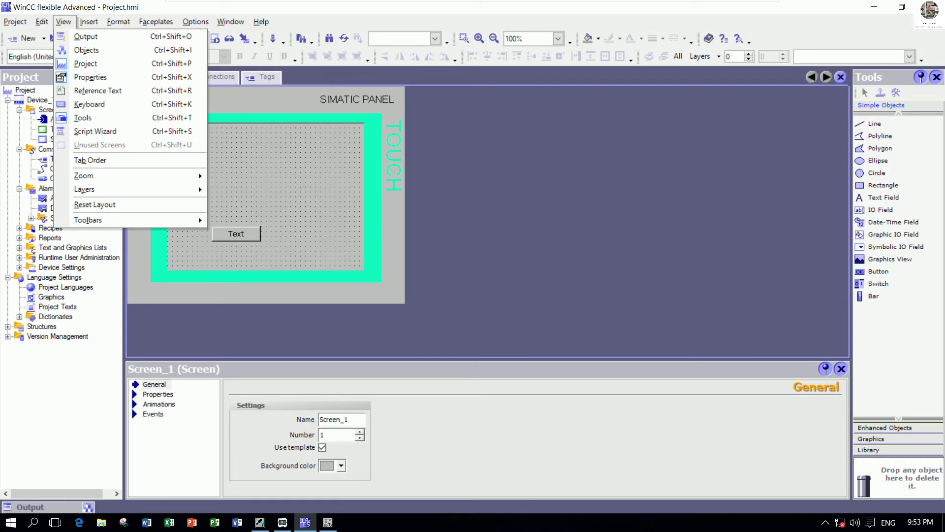
mouse_move(166, 175)
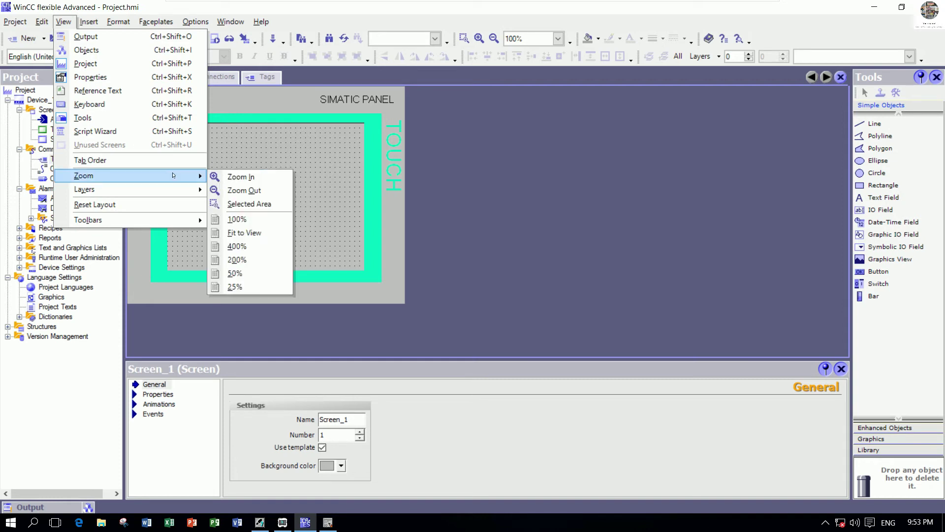
left_click(240, 180)
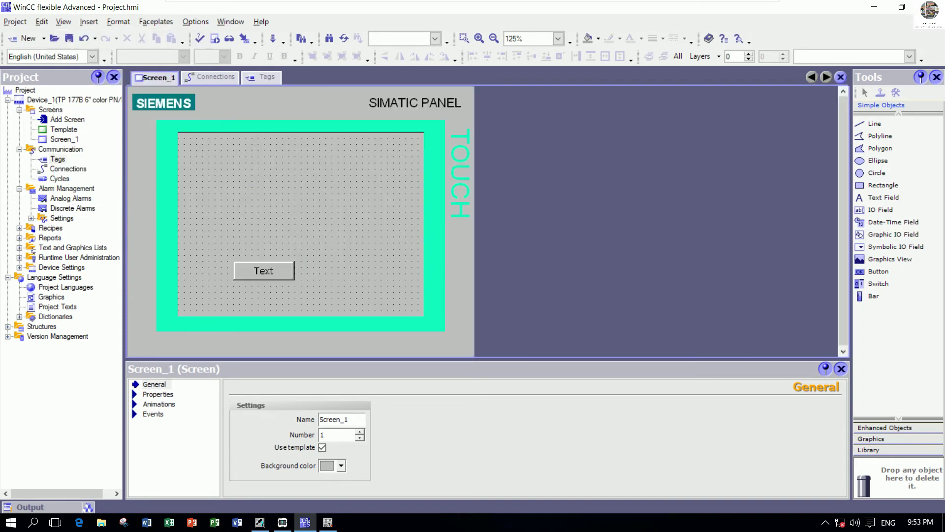
left_click(63, 22)
mouse_move(151, 176)
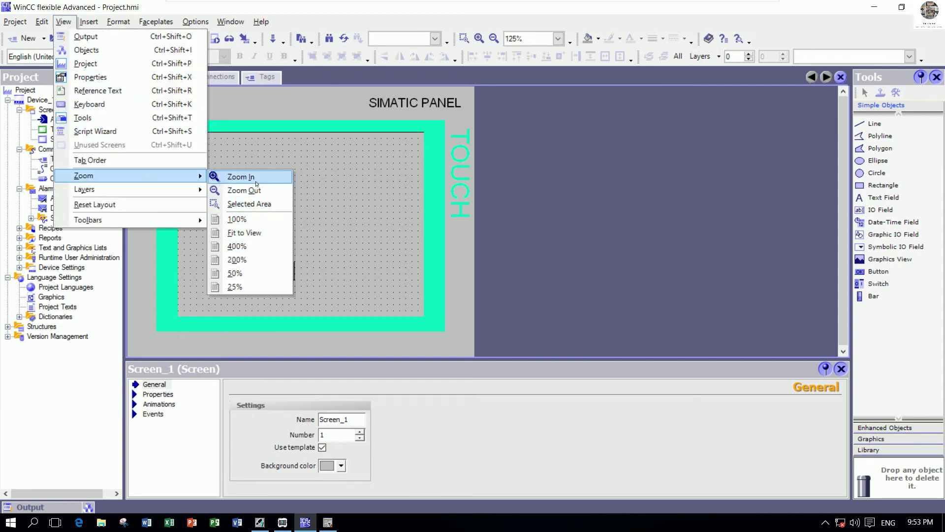
left_click(240, 177)
left_click(841, 369)
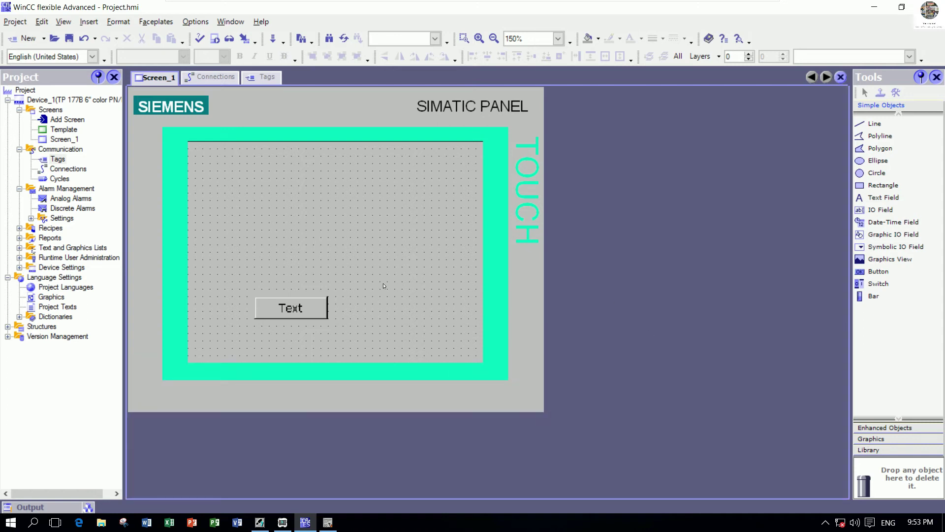
left_click(312, 309)
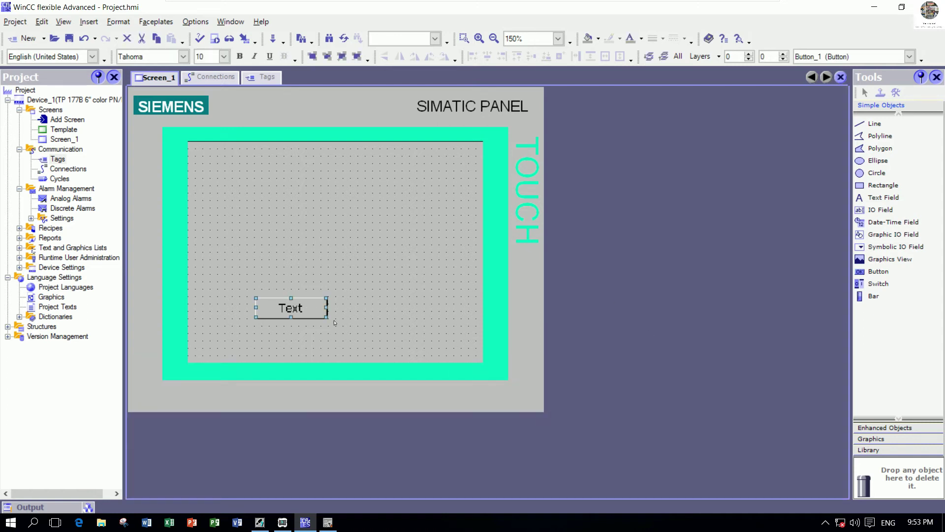
- Label the placed button SET BUTTON and enlarge it towards its lower left and upwards until the text fits comfortably
double_click(298, 302)
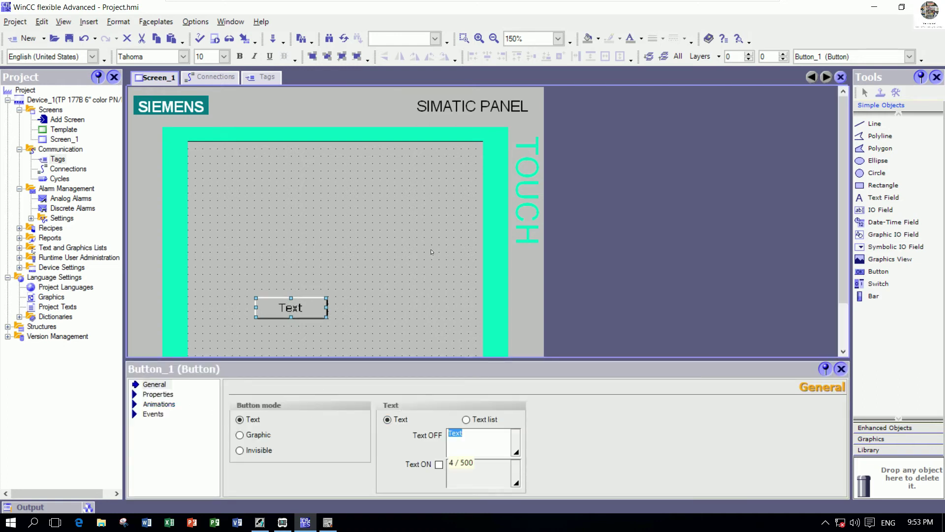
type("SET BUTTON")
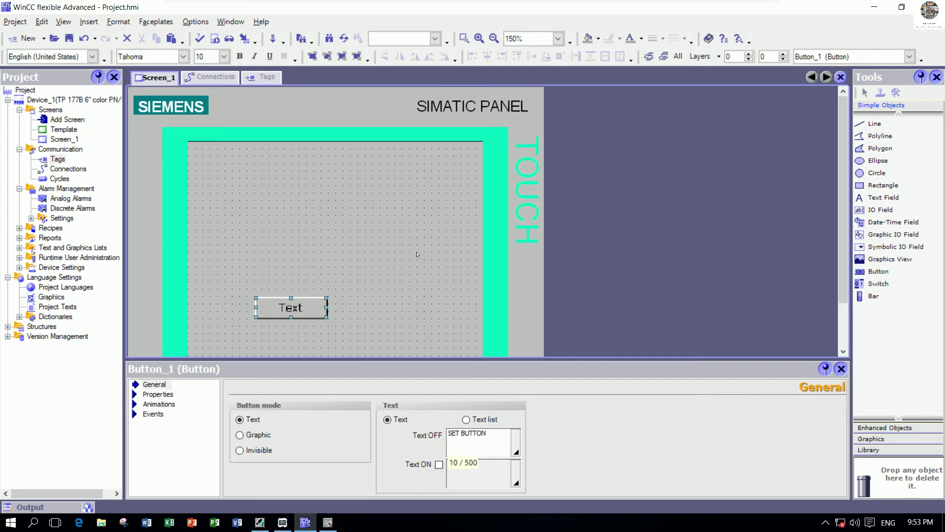
left_click(389, 282)
left_click(314, 309)
left_click_drag(327, 319, 306, 323)
left_click(355, 307)
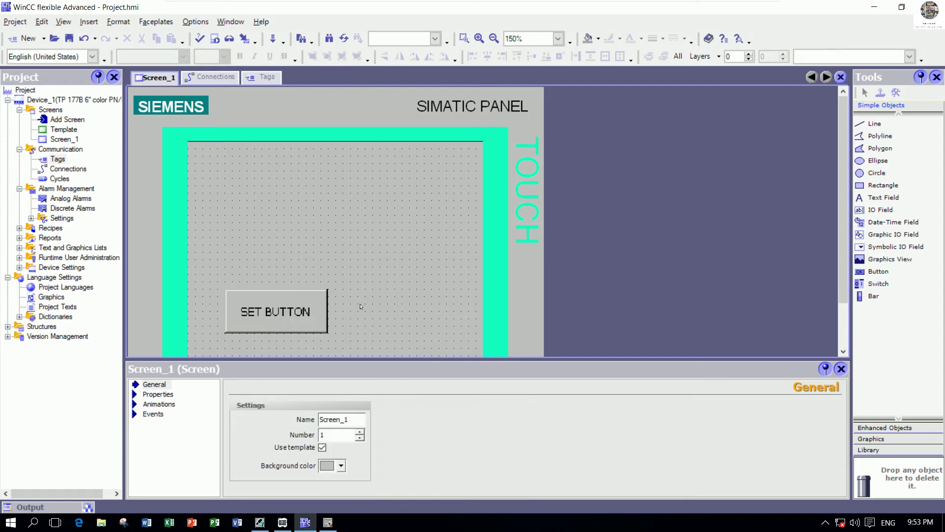
left_click(287, 312)
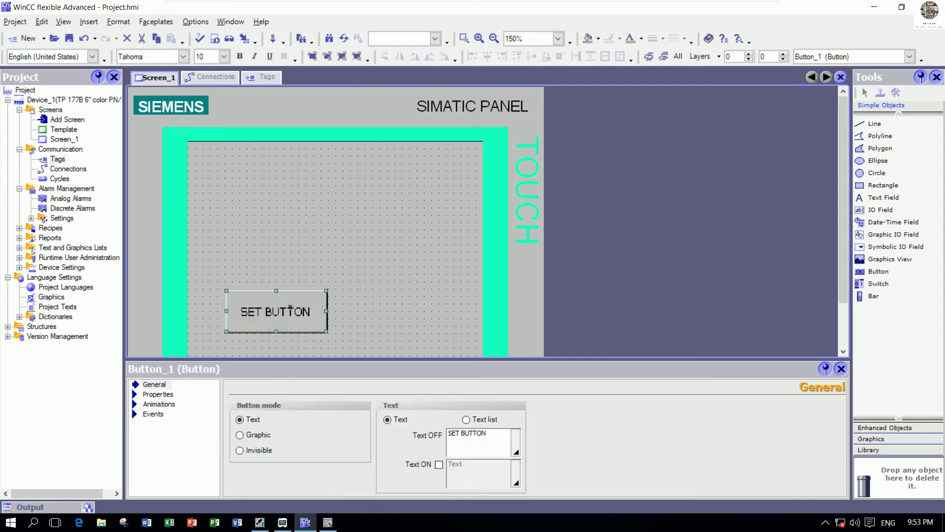
left_click_drag(349, 313, 394, 315)
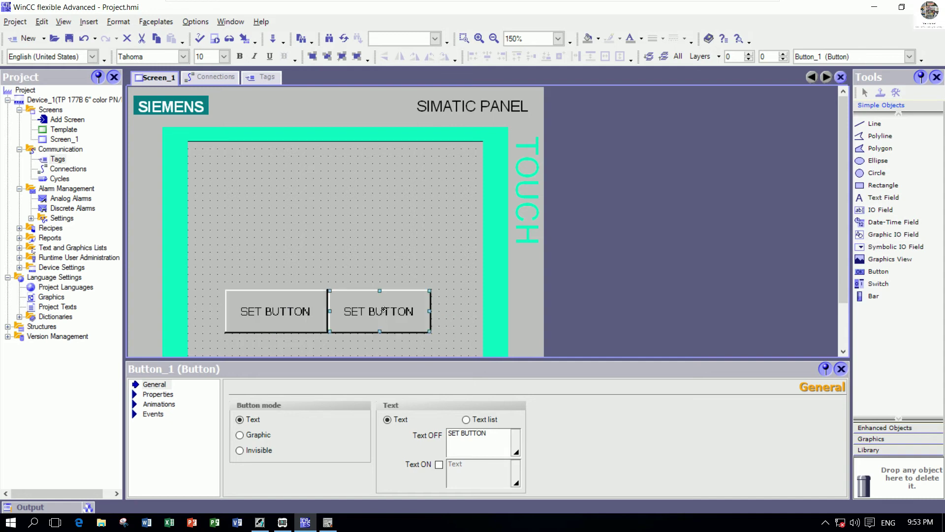
key("Delete")
- Copy the SET BUTTON button and place the pasted duplicate directly to its right, aligned at the same height
right_click(290, 309)
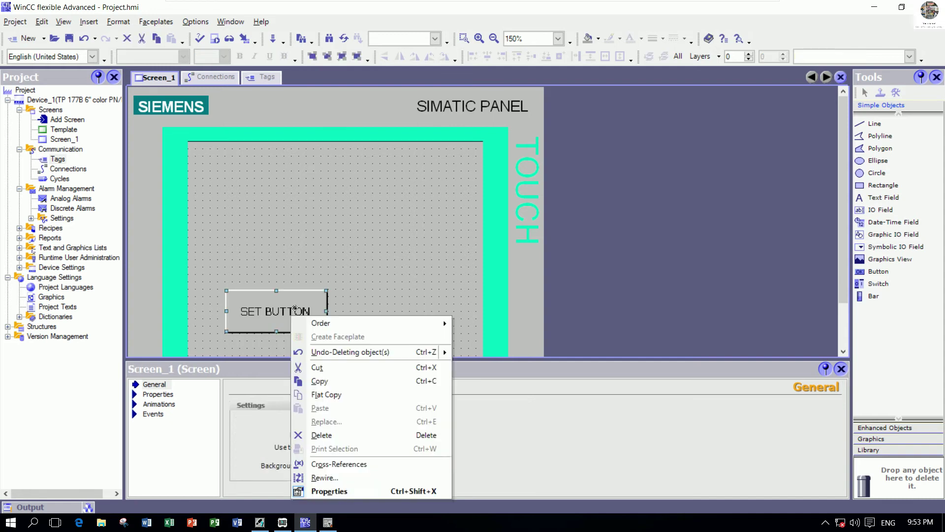
left_click(315, 382)
right_click(389, 257)
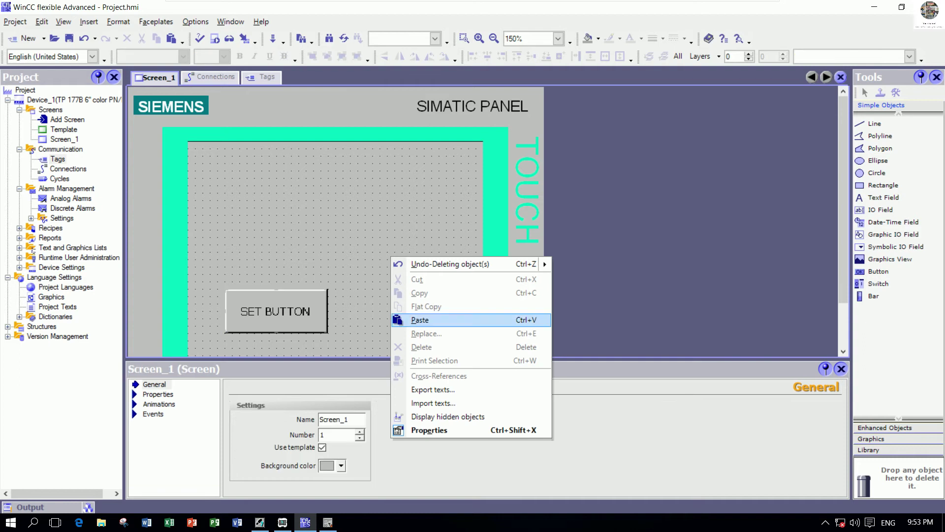
left_click(413, 317)
left_click_drag(322, 307, 418, 299)
left_click(380, 299)
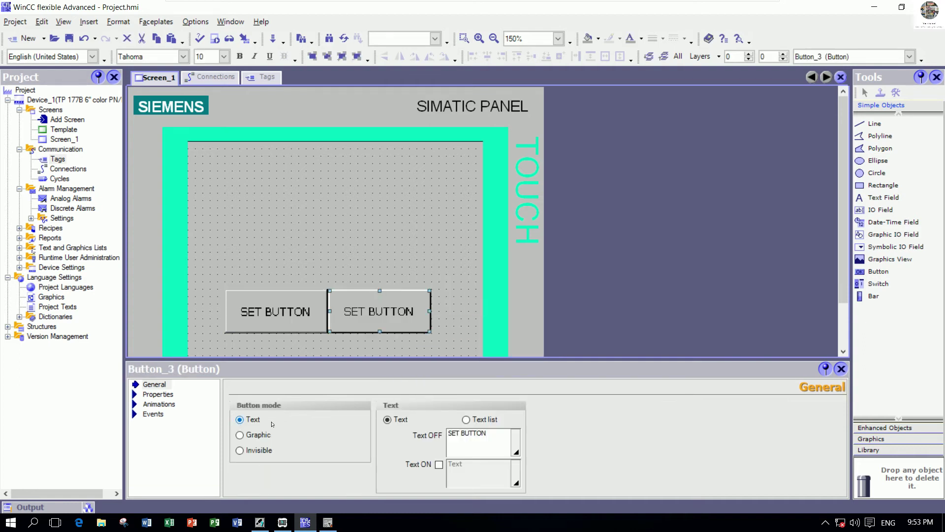
- Change the duplicate button's OFF text to RESET BUTTON
left_click(457, 433)
key("BackSpace")
key("BackSpace")
key("BackSpace")
type("RESET")
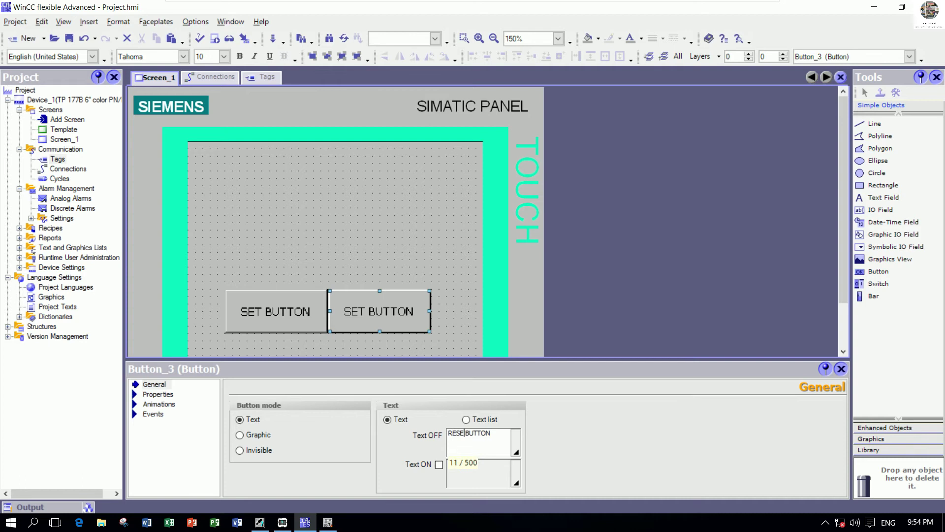
left_click(457, 242)
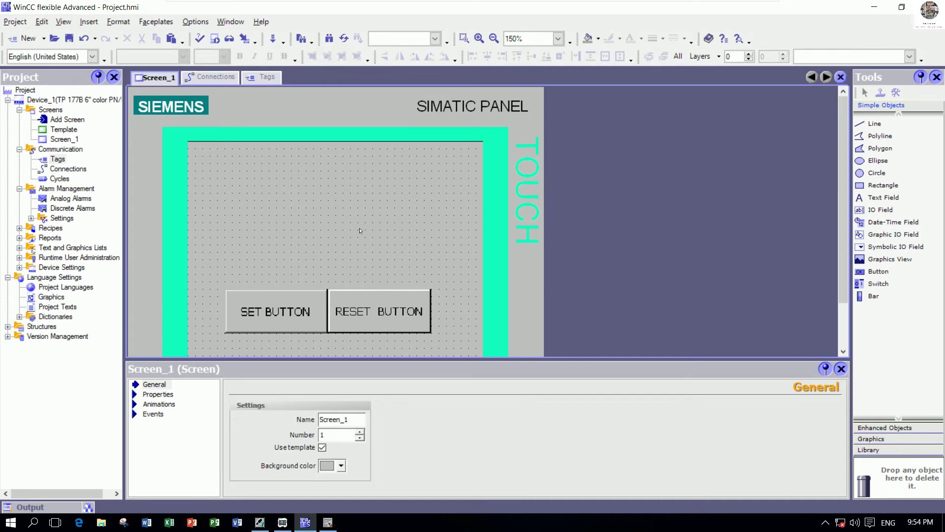
- Draw a circle in the upper half of Screen_1, centred above the two buttons and narrower than one of them
left_click(302, 299)
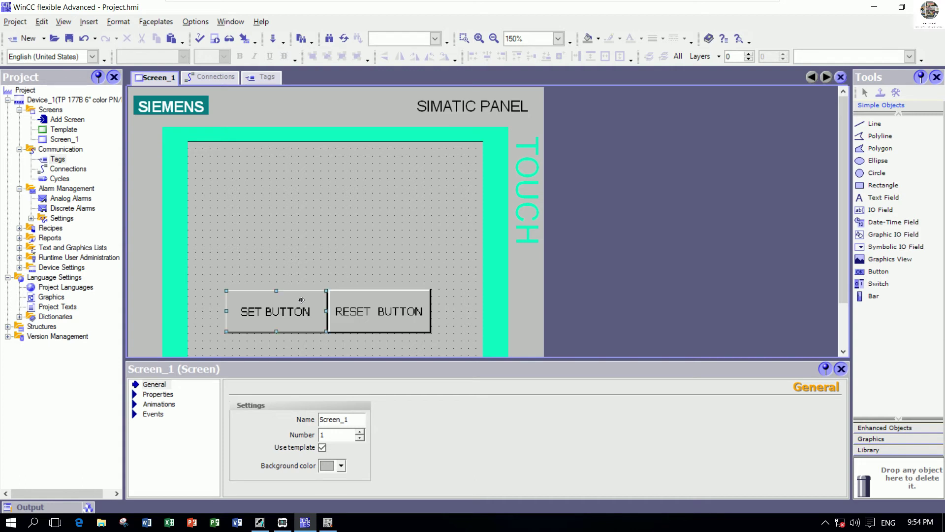
left_click(316, 236)
left_click(878, 172)
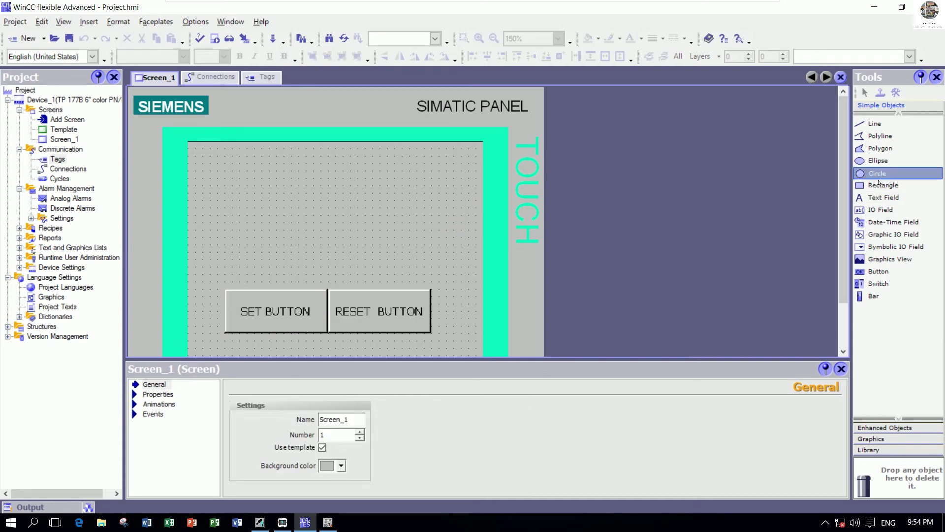
left_click_drag(291, 163, 357, 230)
left_click(379, 213)
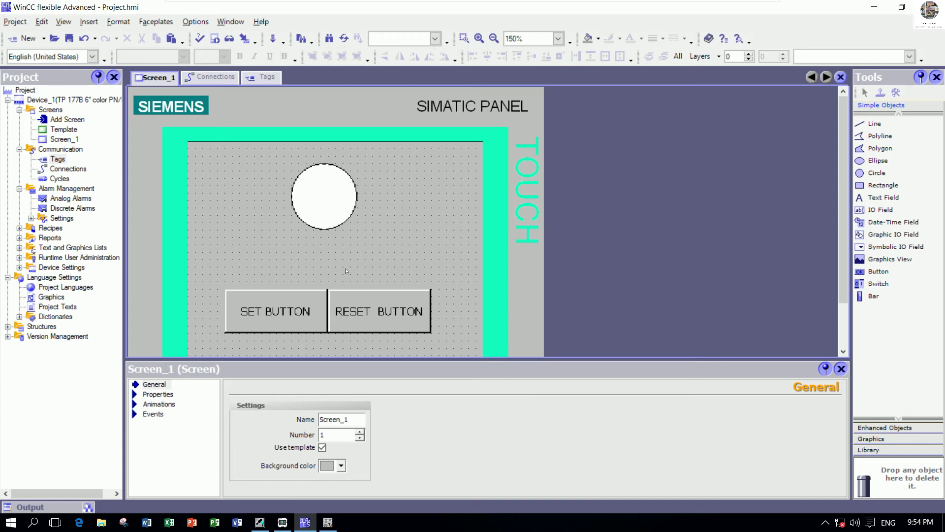
left_click(295, 304)
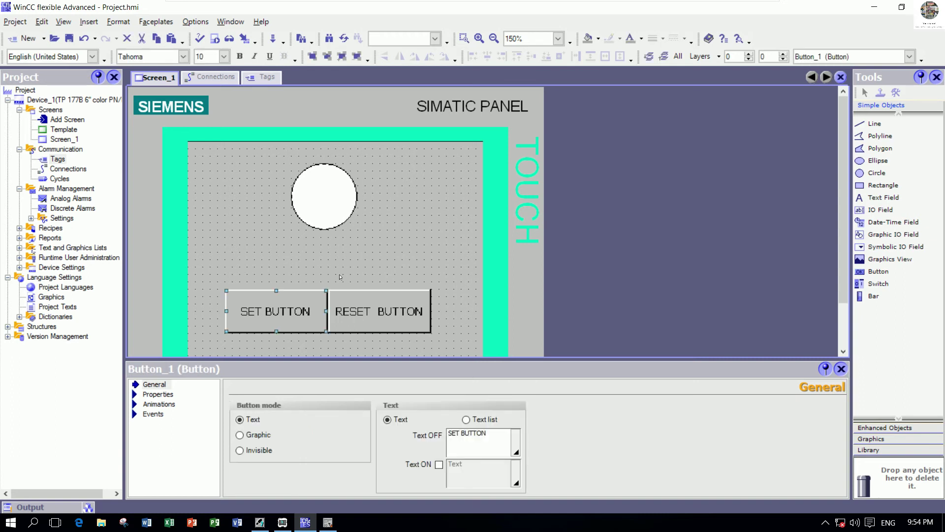
left_click(343, 250)
key("Tab")
left_click(297, 275)
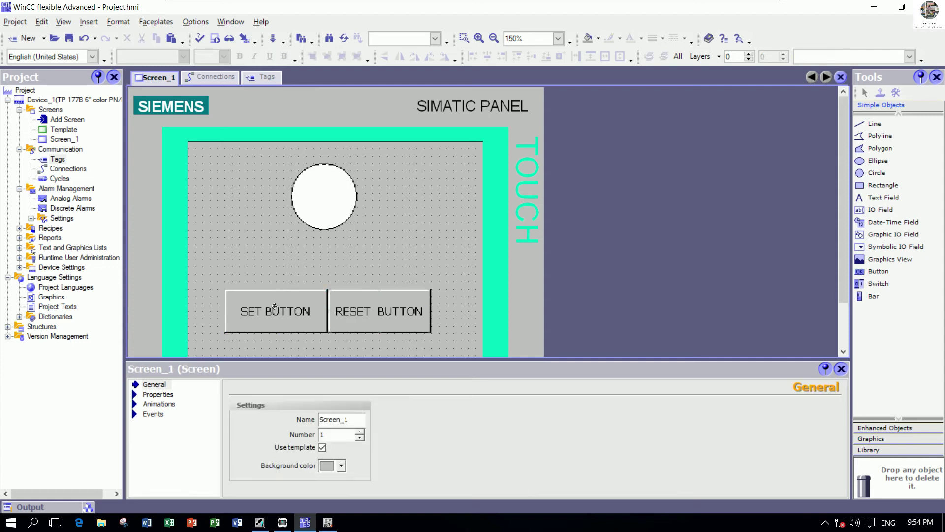
- Assign the InvertBit function to the Click event of the SET BUTTON button
left_click(276, 306)
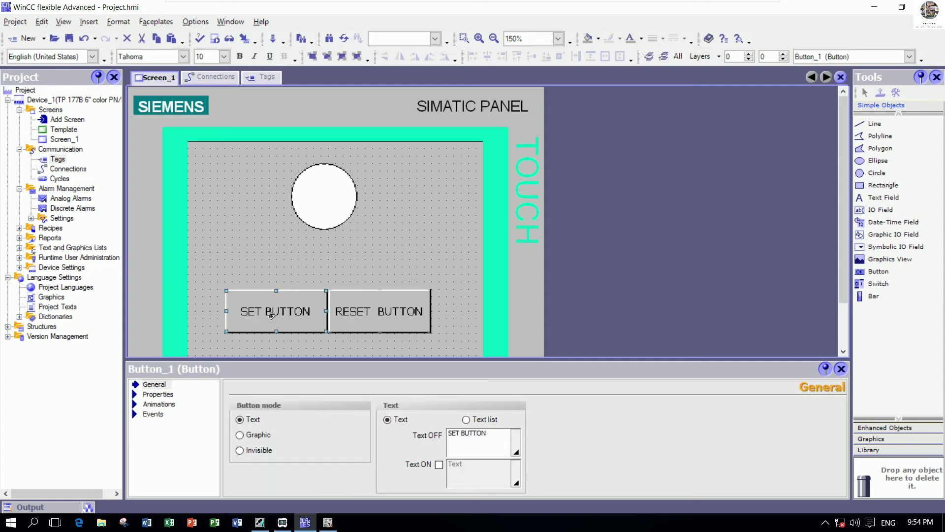
left_click(153, 413)
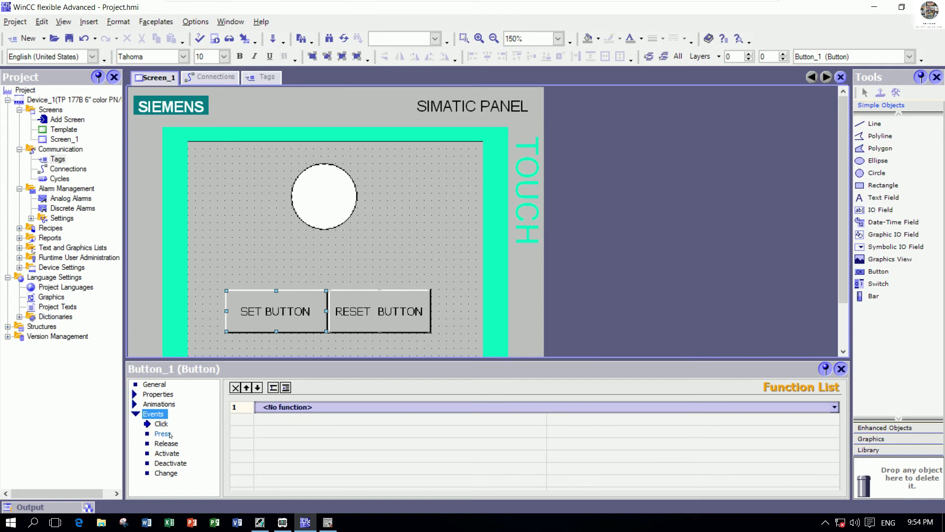
left_click(164, 424)
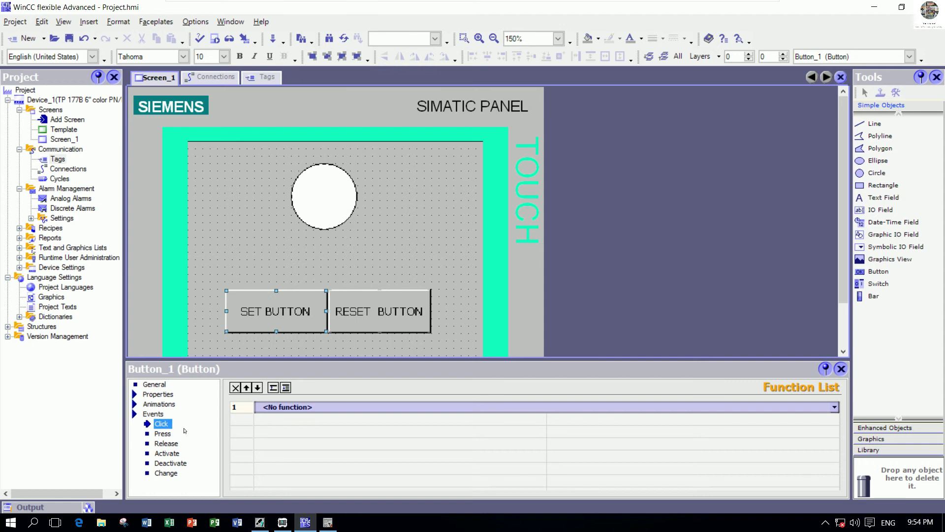
left_click(303, 406)
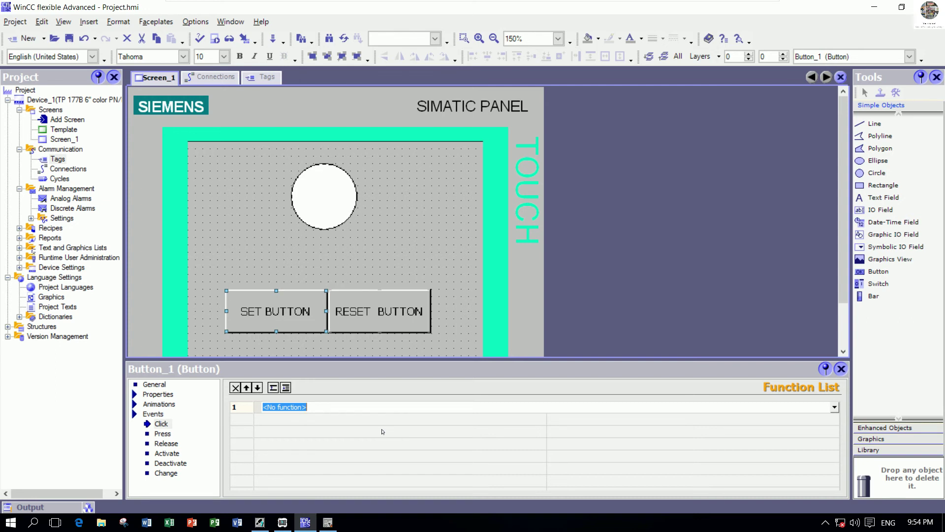
type("IN")
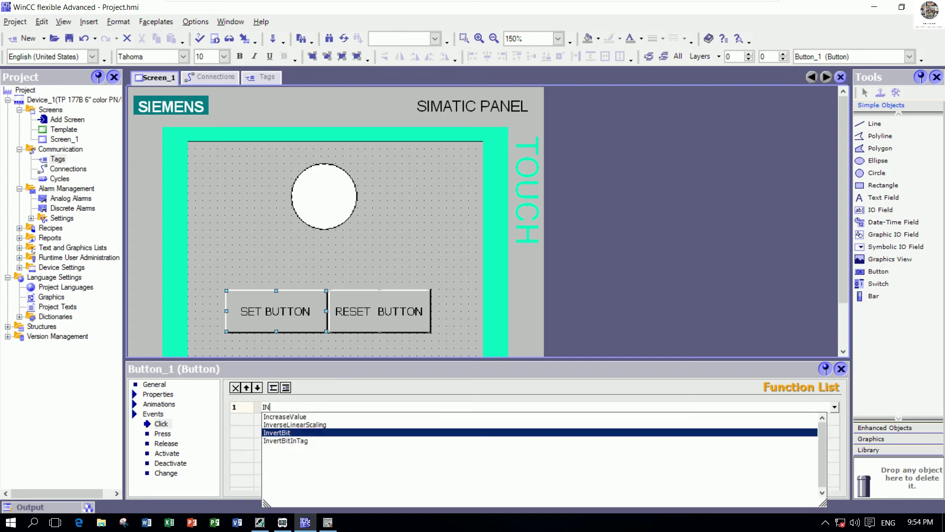
left_click(309, 435)
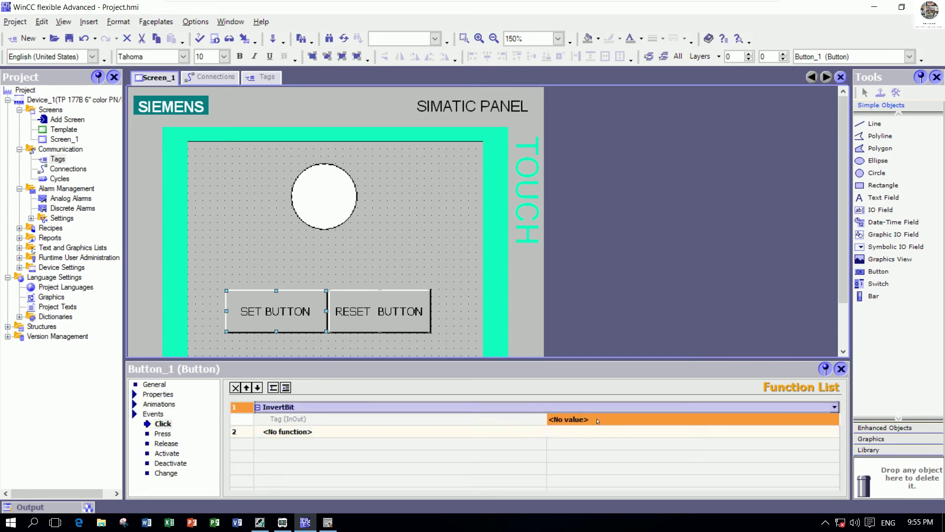
- Set SET_INPUT as the tag of the SET BUTTON's InvertBit function and switch to the RESET BUTTON button
left_click(597, 421)
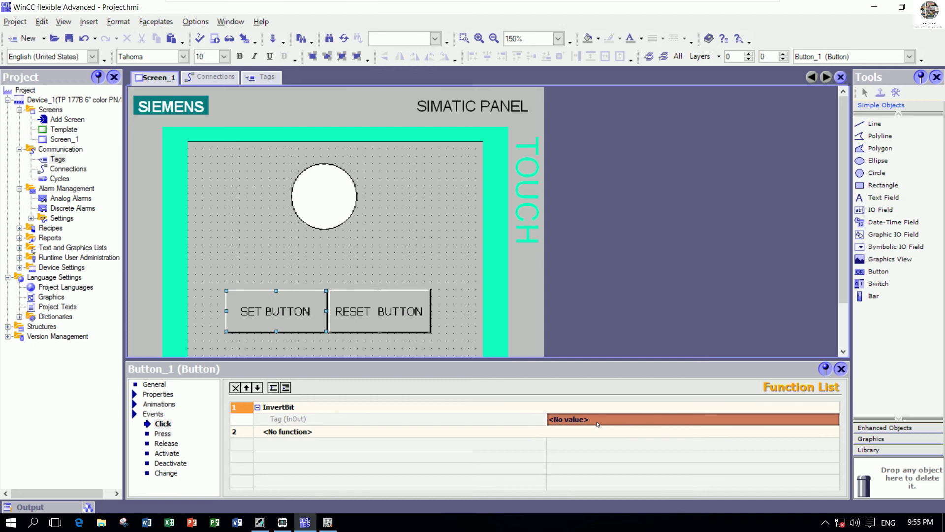
type("SE")
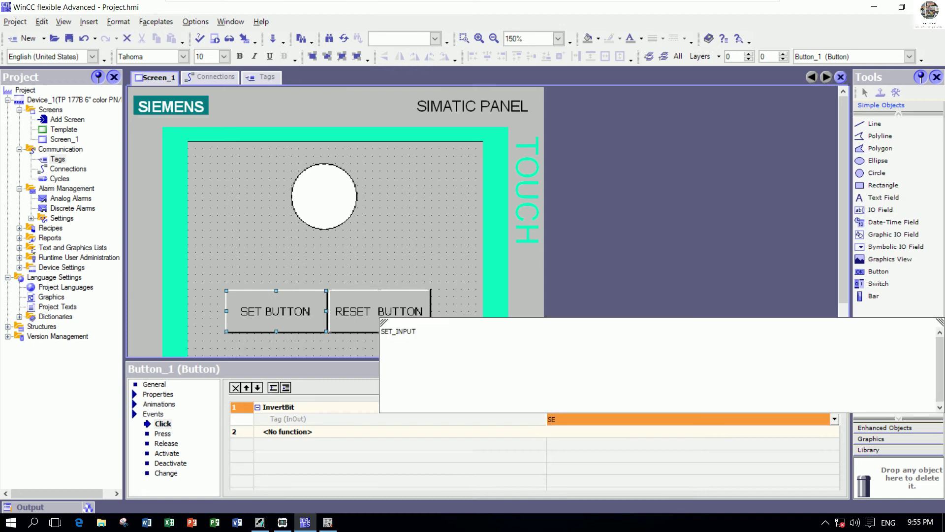
left_click(405, 335)
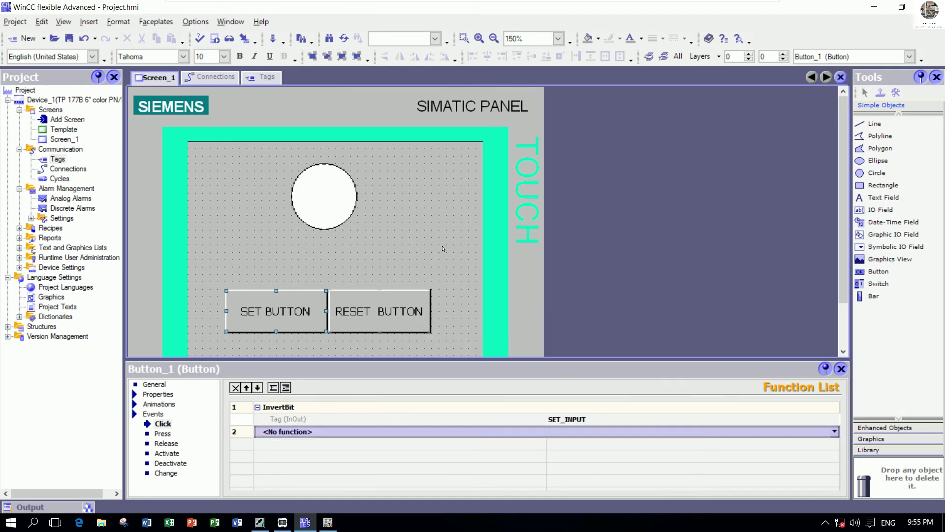
left_click(443, 249)
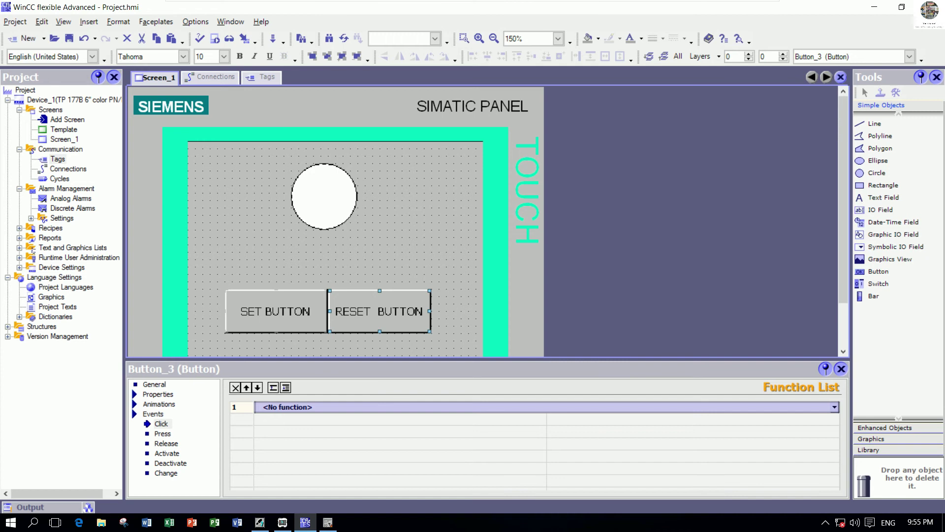
- Assign the InvertBit function to the Click event of the RESET BUTTON button
left_click(161, 423)
left_click(307, 407)
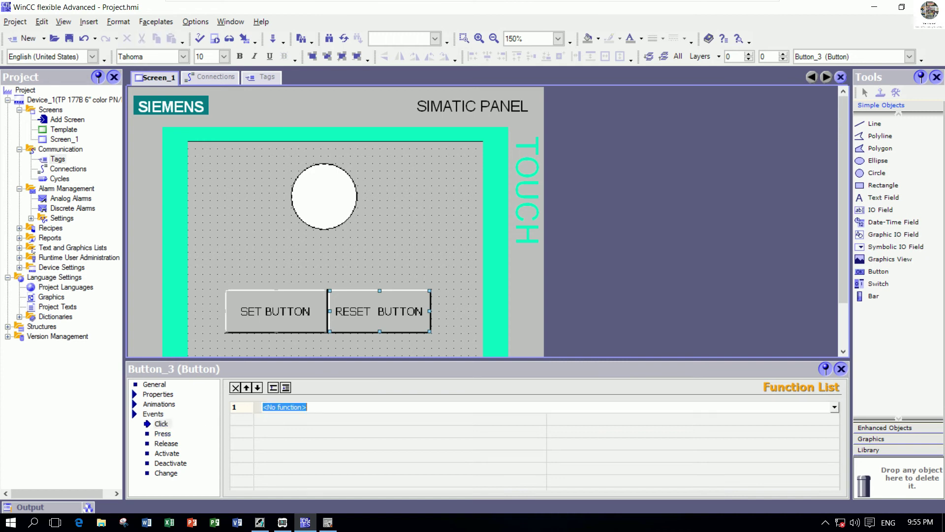
type("IN")
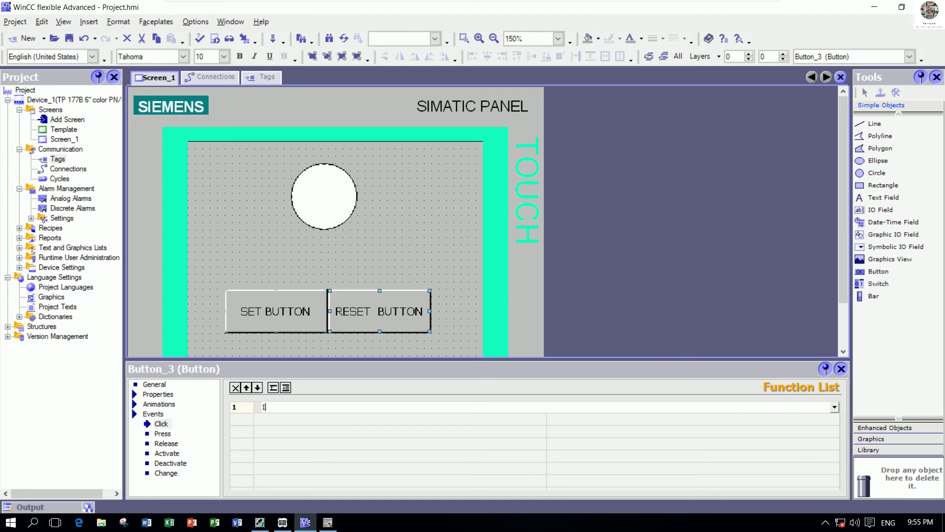
key("Down")
key("Down")
key("Down")
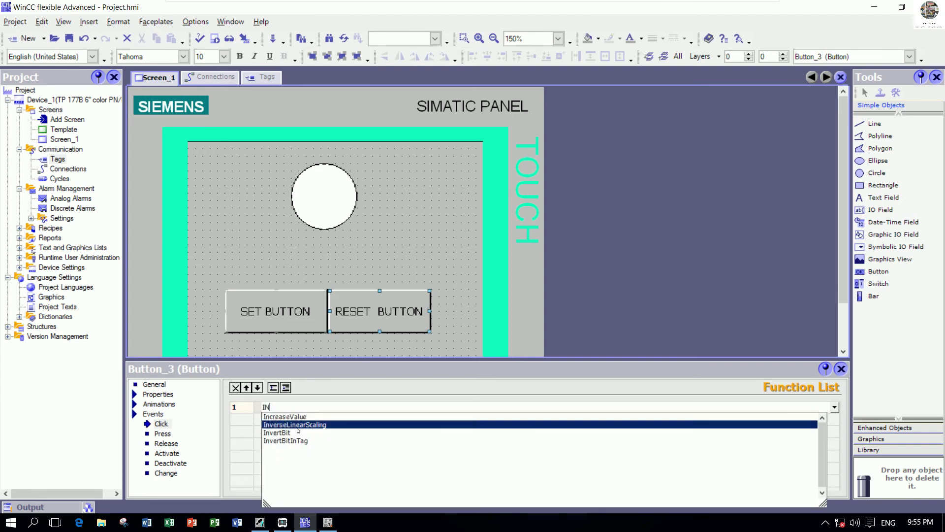
key("Return")
- Set RESET_INPUT as the tag of the RESET BUTTON's InvertBit function and deselect the button
left_click(565, 419)
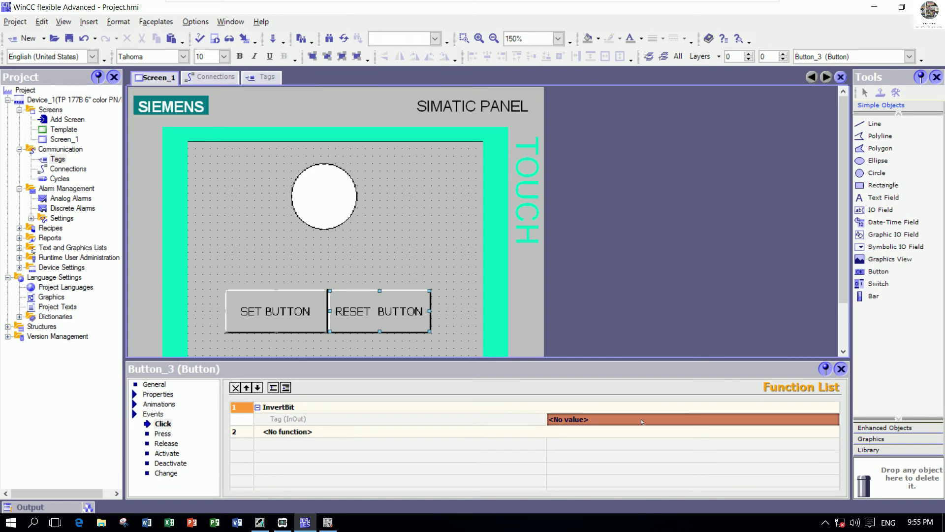
type("RE")
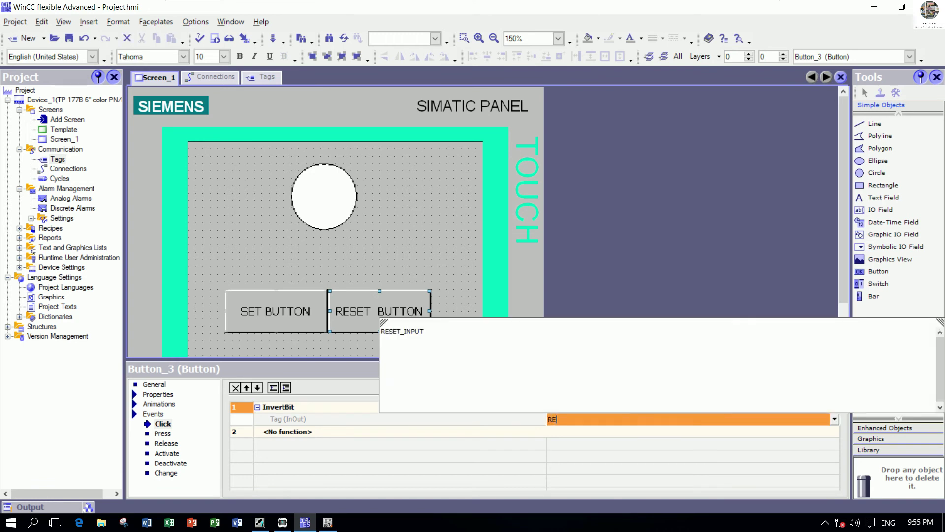
key("Down")
key("Return")
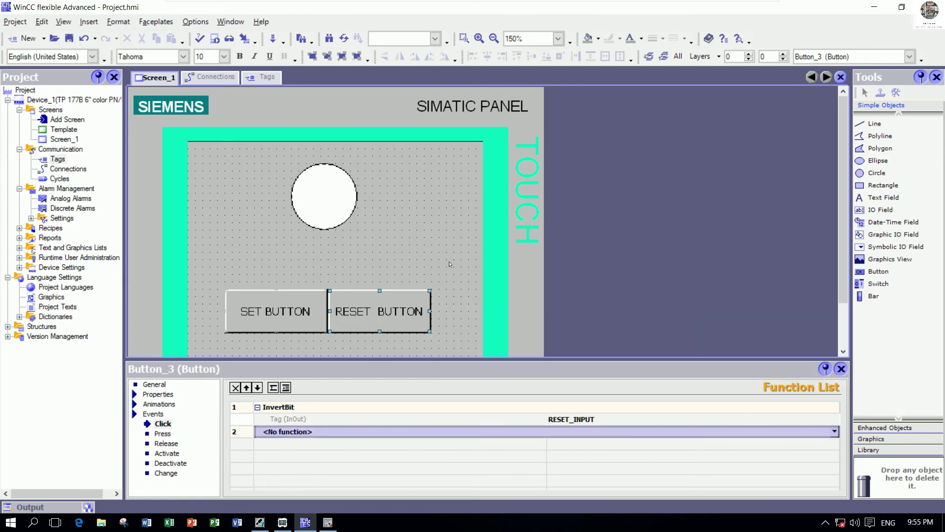
left_click(444, 297)
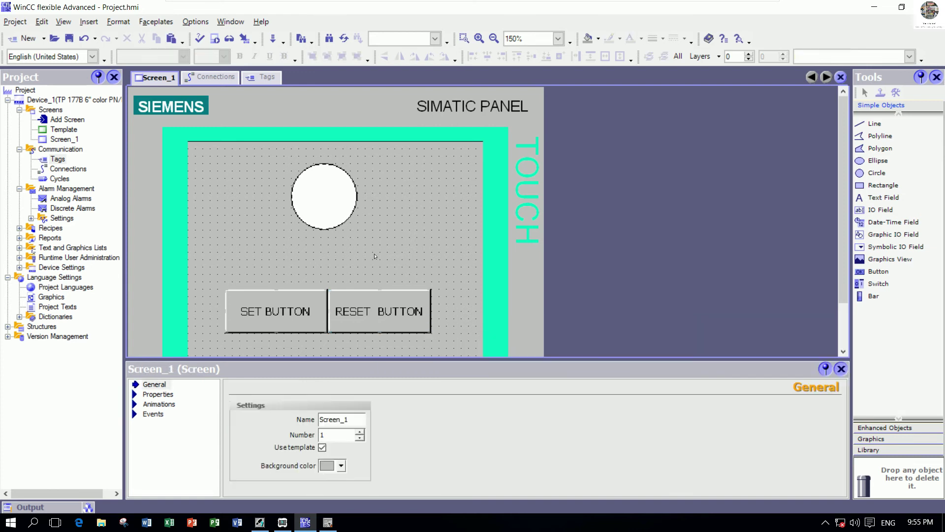
- Add a text field reading MOTOR1 on Screen_1 between the circle and the two buttons
left_click(330, 196)
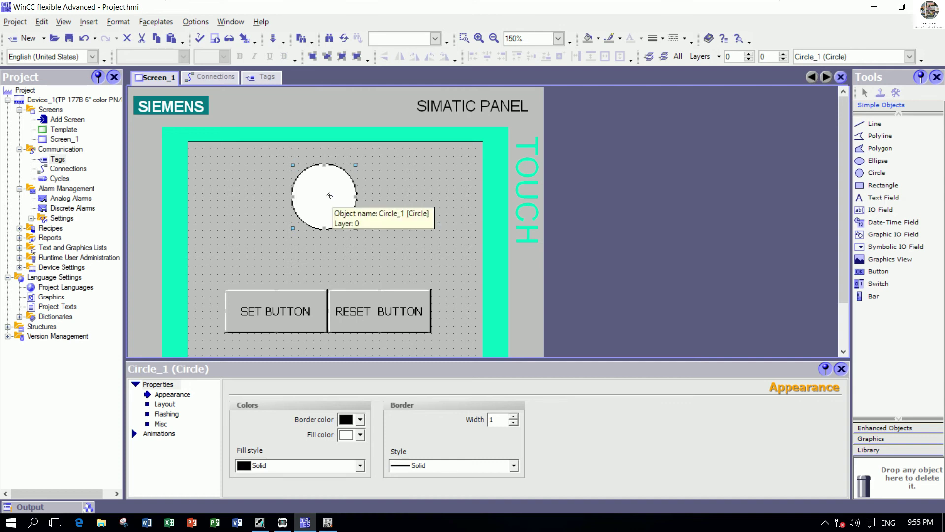
left_click(401, 144)
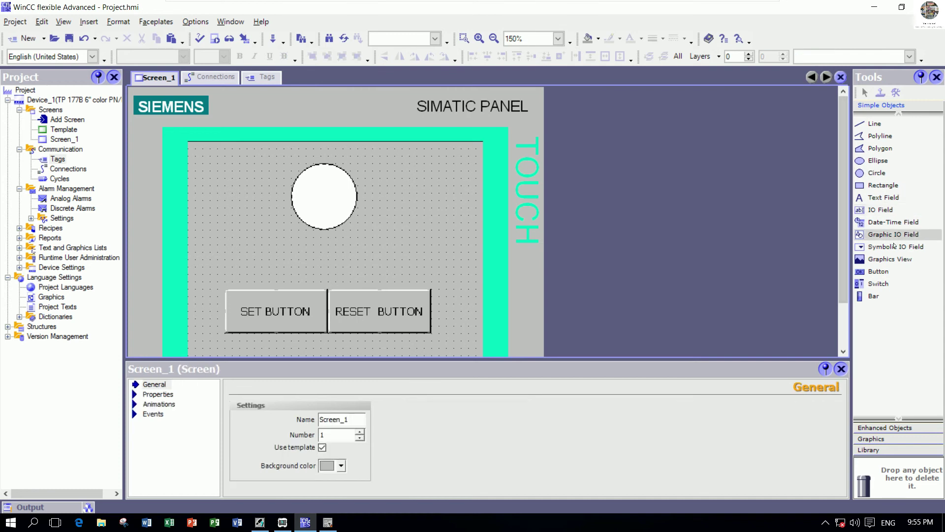
left_click(892, 202)
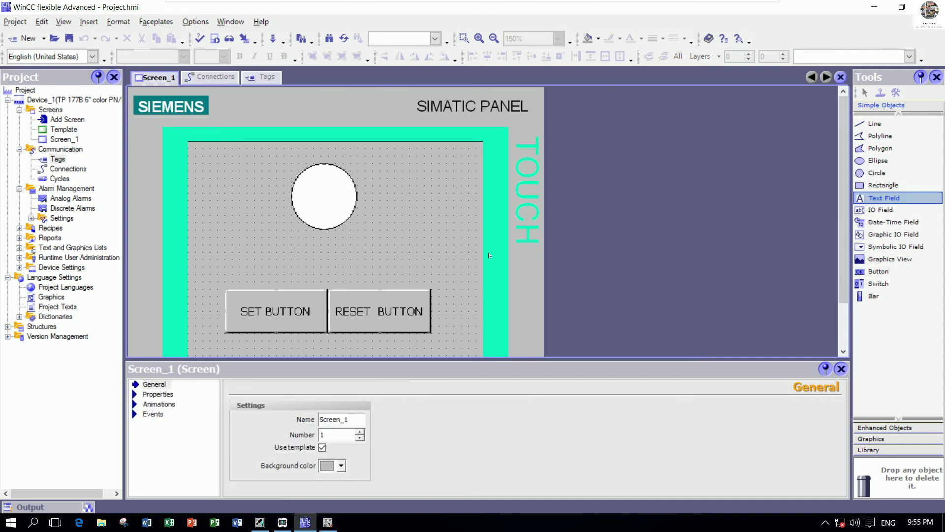
left_click(317, 251)
key("Delete")
key("Delete")
key("Delete")
key("Delete")
type("M")
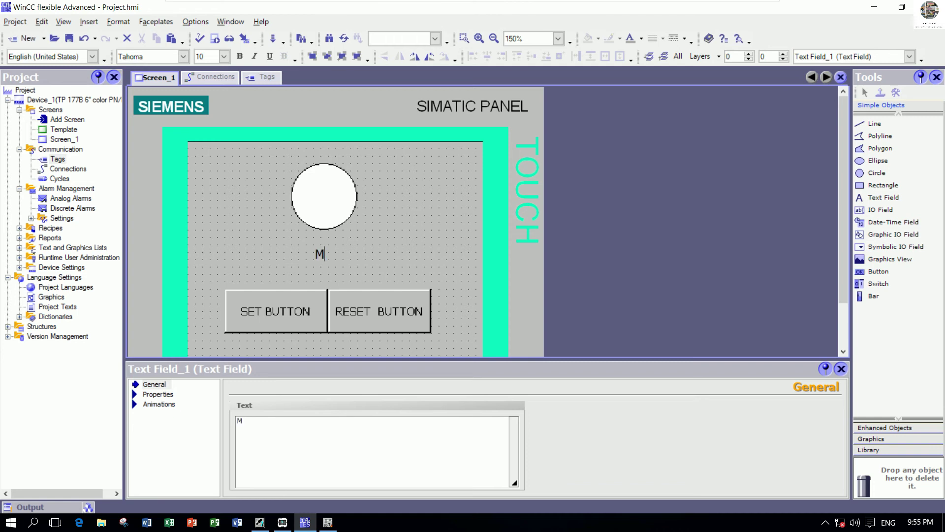
type("OTOR1")
left_click(450, 260)
- Move the MOTOR1 label into the circle and nudge it to the centre
left_click_drag(336, 238, 322, 180)
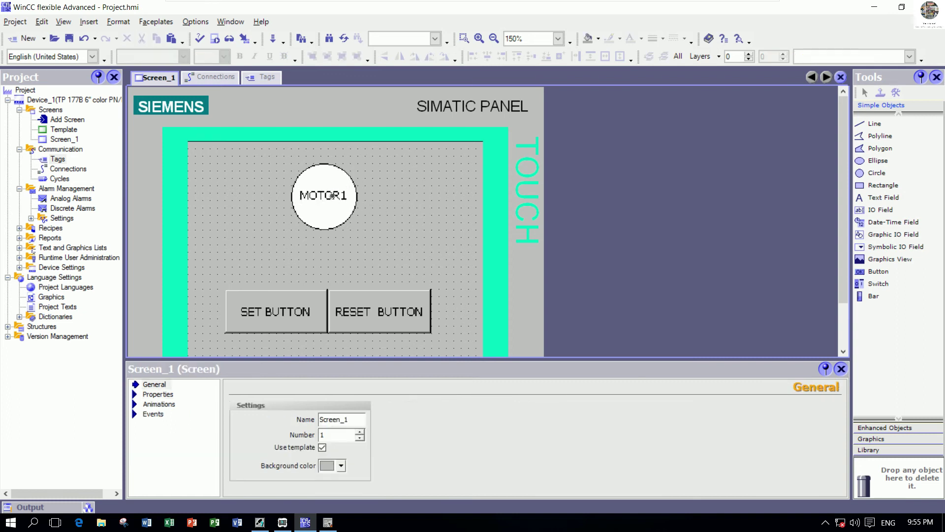
key("Right")
key("Right")
key("Down")
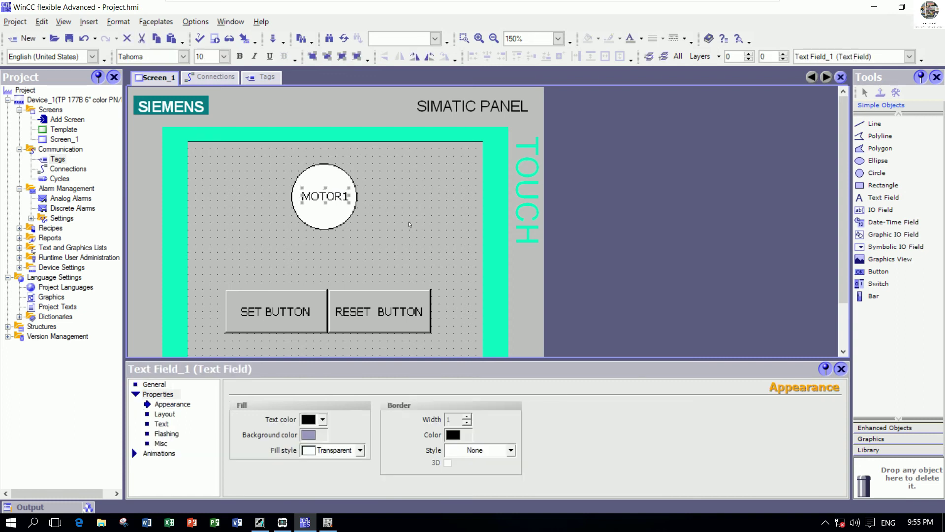
- Enable the circle's Appearance animation with MOTOR1 as its tag and Bit as its type
left_click(315, 212)
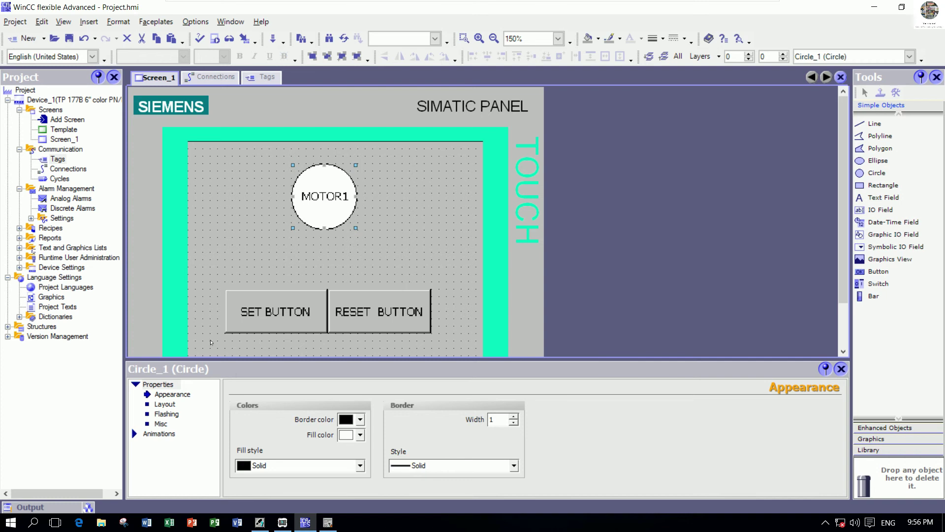
left_click(166, 436)
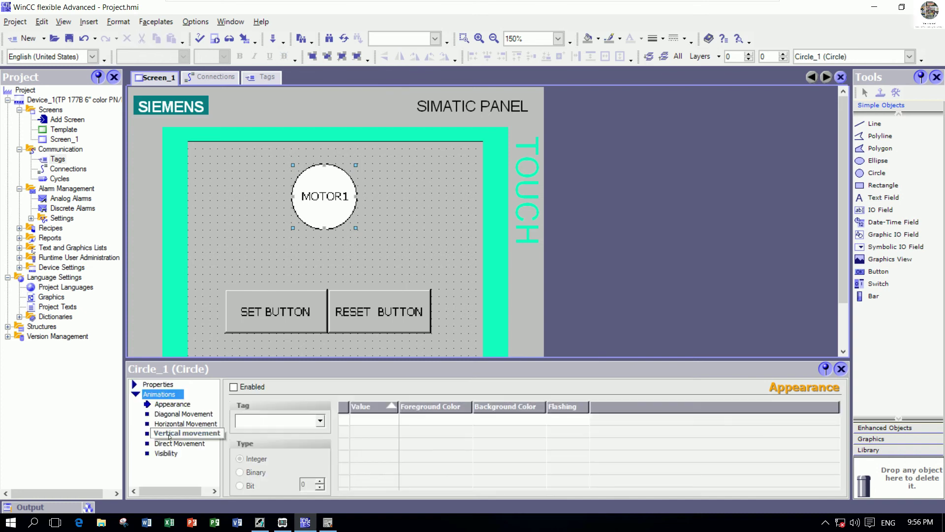
left_click(295, 419)
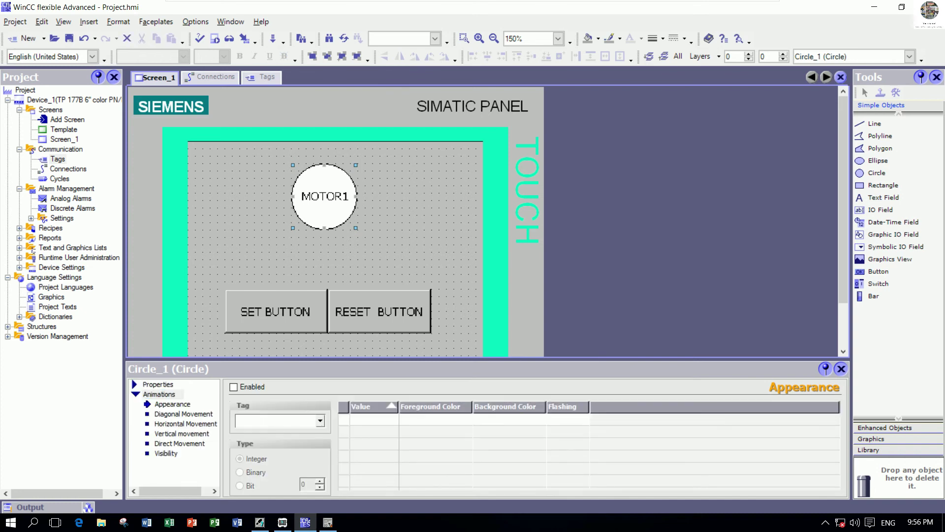
key("alt+Down")
double_click(285, 316)
left_click(240, 485)
- Add value 0 to the circle's Appearance animation with red foreground and background colors
double_click(400, 425)
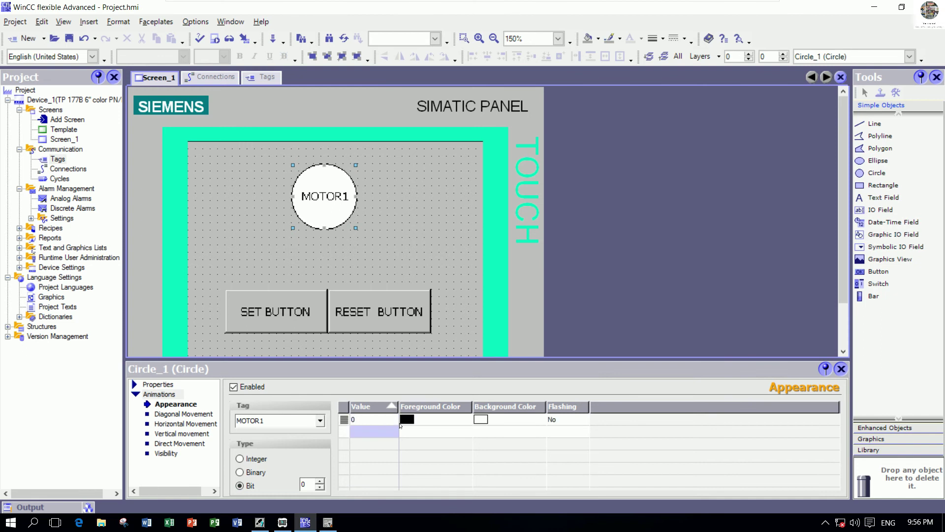
left_click(404, 422)
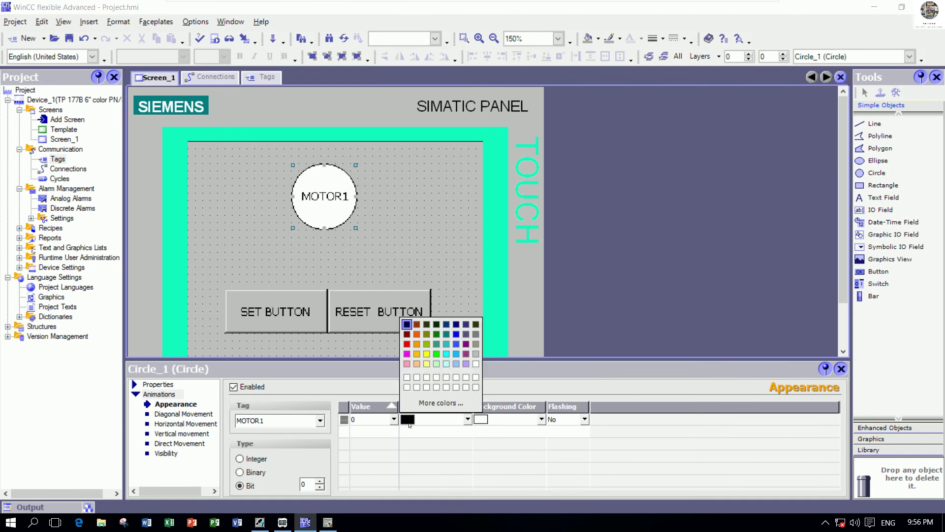
left_click(412, 343)
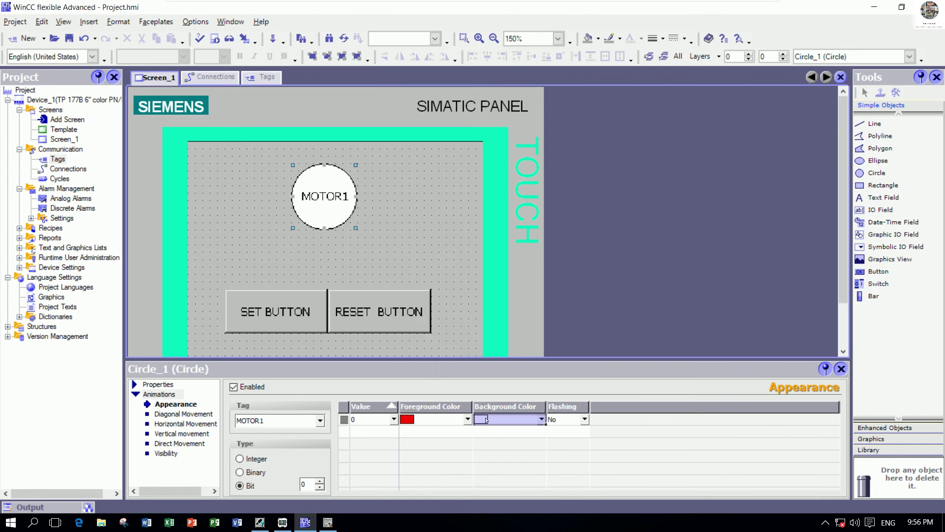
left_click(488, 420)
left_click(483, 346)
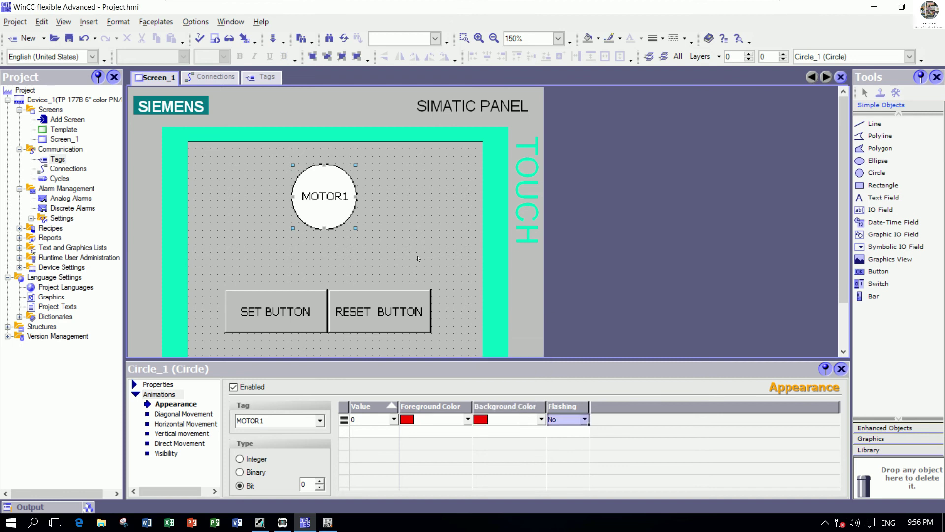
left_click(376, 266)
- Add value 1 to the circle's Appearance animation with green foreground and background colors, then close the property view
left_click(329, 202)
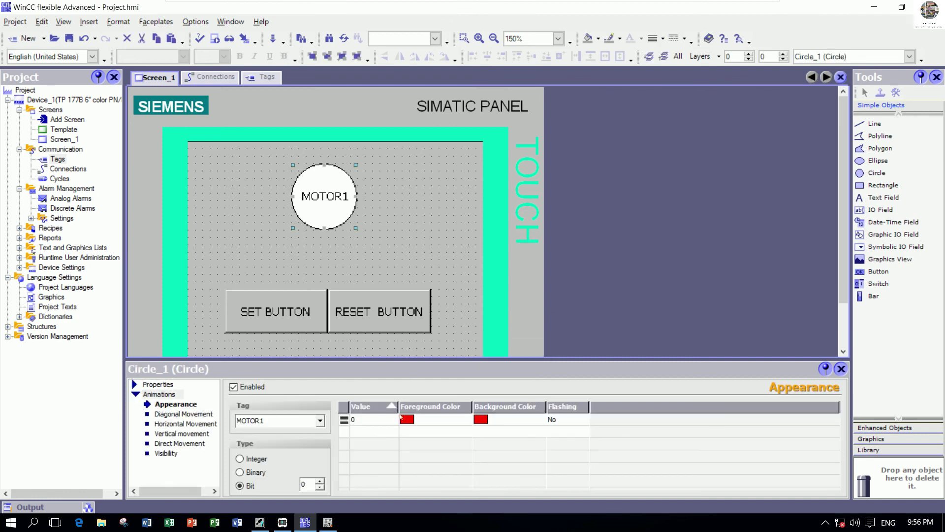
left_click(360, 432)
left_click(408, 432)
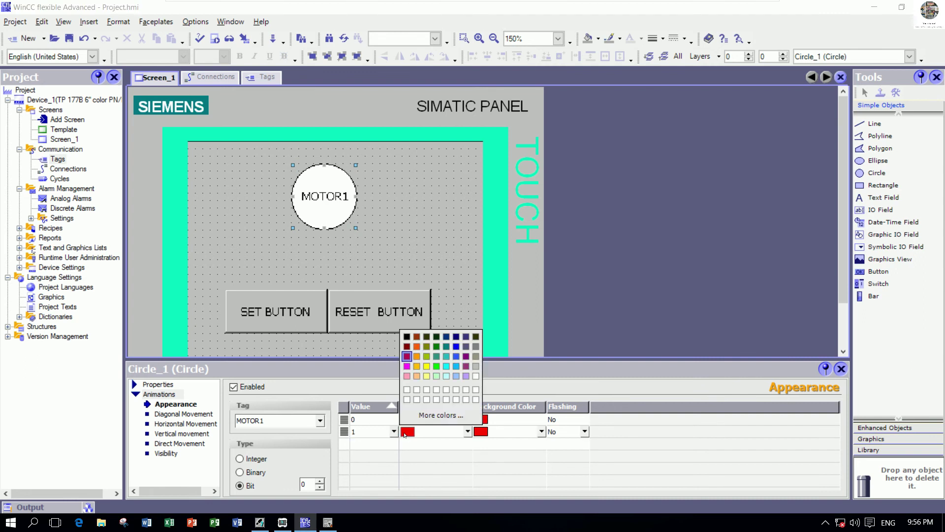
left_click(436, 367)
left_click(475, 433)
left_click(485, 432)
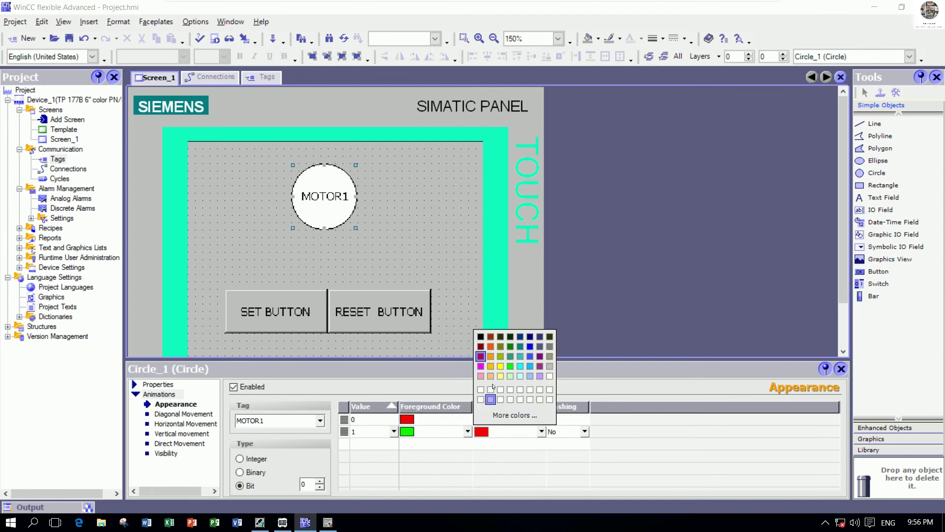
left_click(510, 366)
left_click(412, 269)
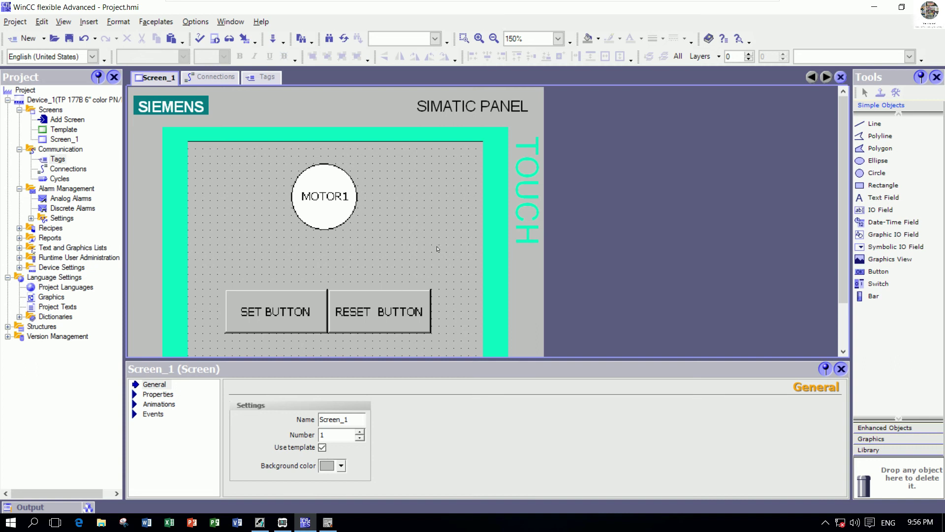
left_click(841, 369)
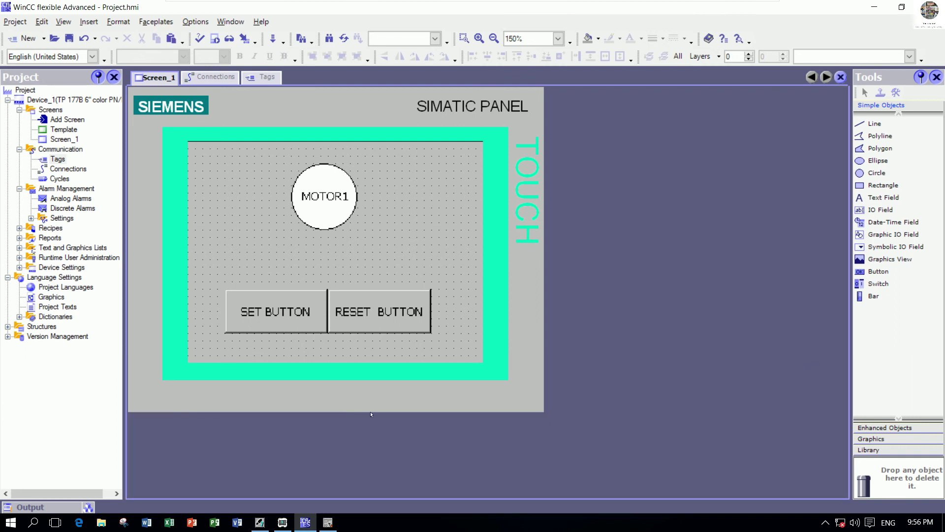
- Switch to the LAD/STL/FBD editor and close it to return to SIMATIC Manager's Blocks folder
left_click(284, 521)
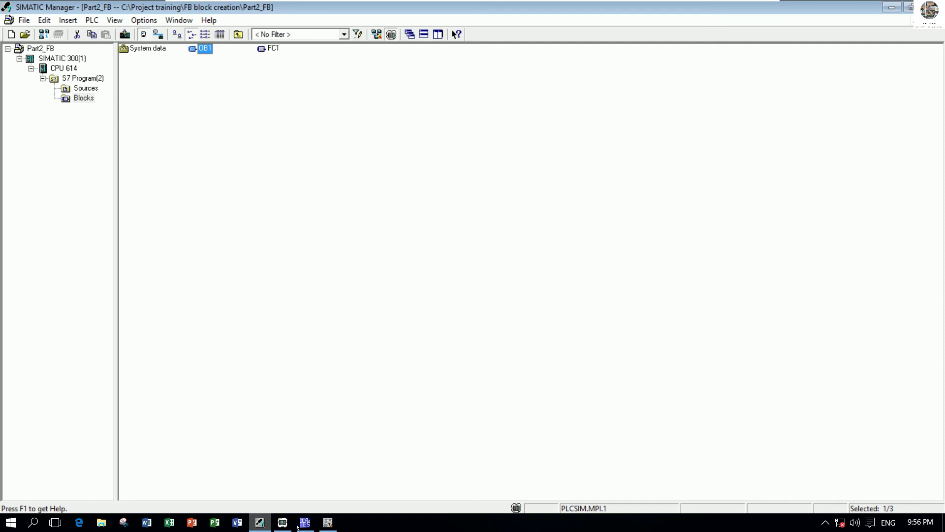
left_click(328, 522)
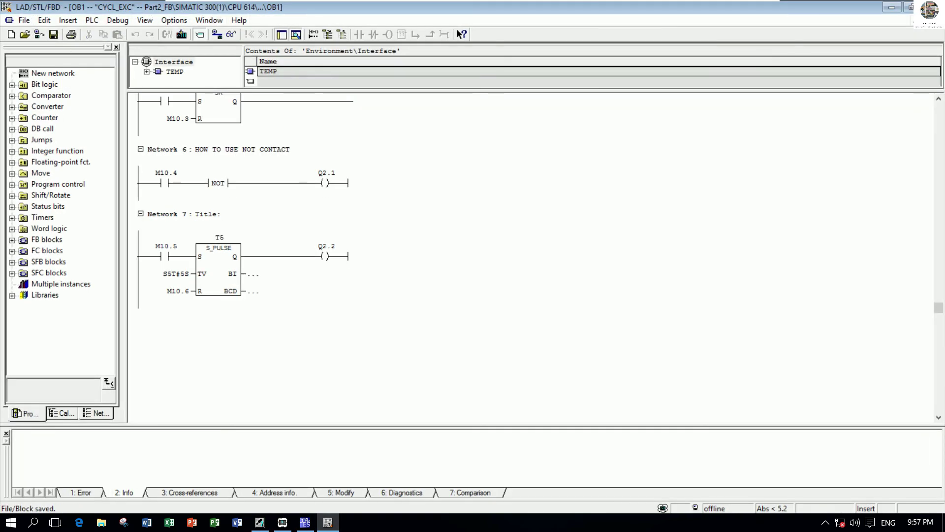
key("alt+F4")
left_click(256, 201)
- Download System data, OB1 and FC1 together to the simulated CPU 614 and confirm the download
left_click_drag(325, 87, 121, 46)
right_click(142, 50)
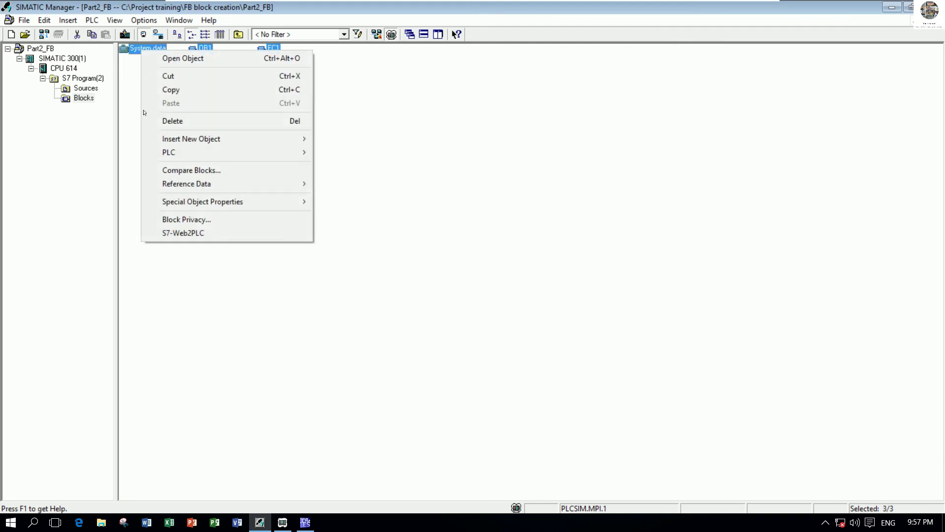
mouse_move(211, 152)
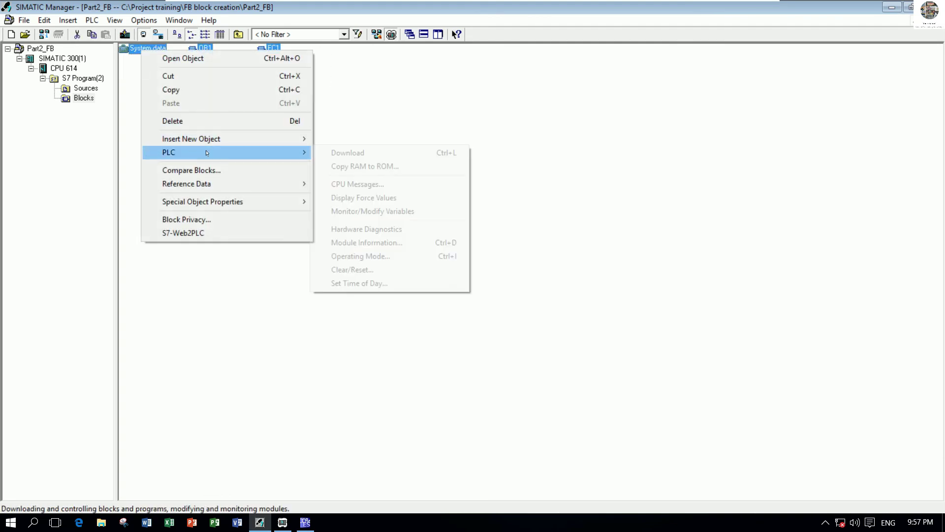
left_click(355, 153)
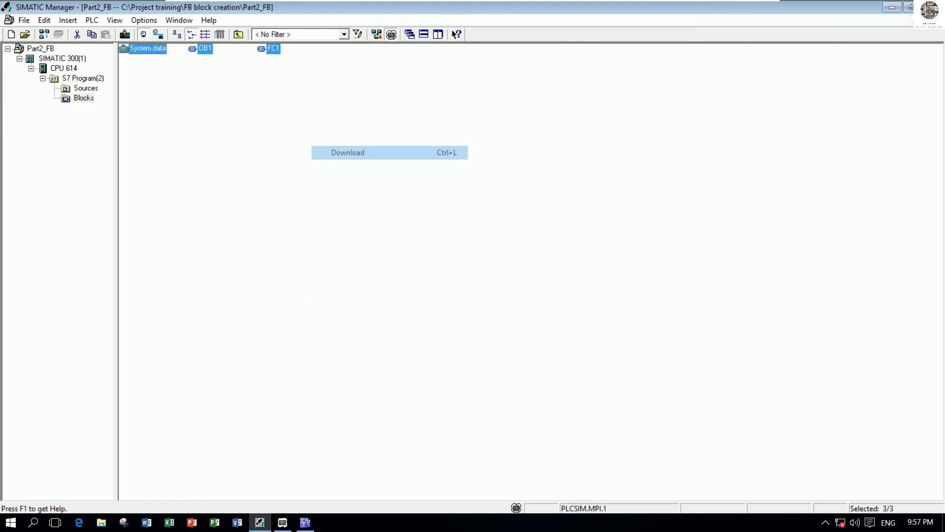
left_click(420, 284)
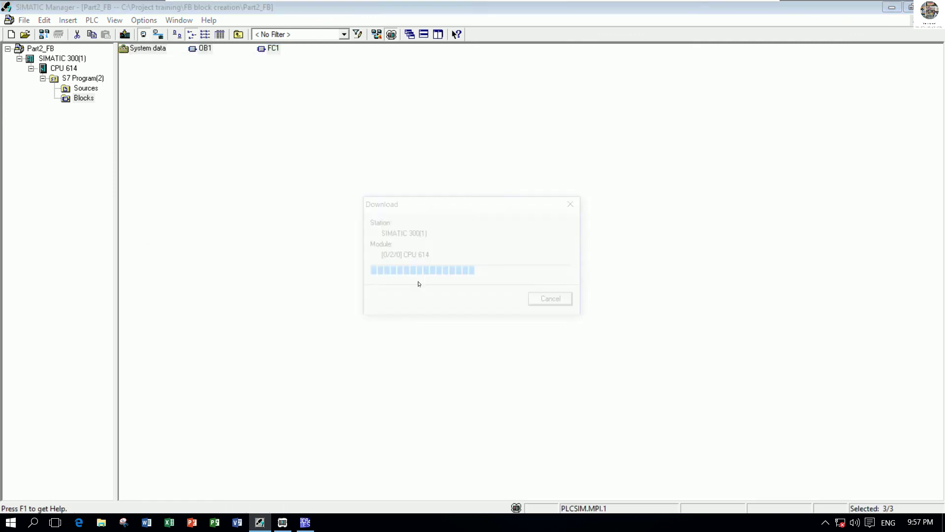
- Open OB1 with online monitoring and set the CPU in S7-PLCSIM to RUN-P
left_click(317, 82)
double_click(206, 49)
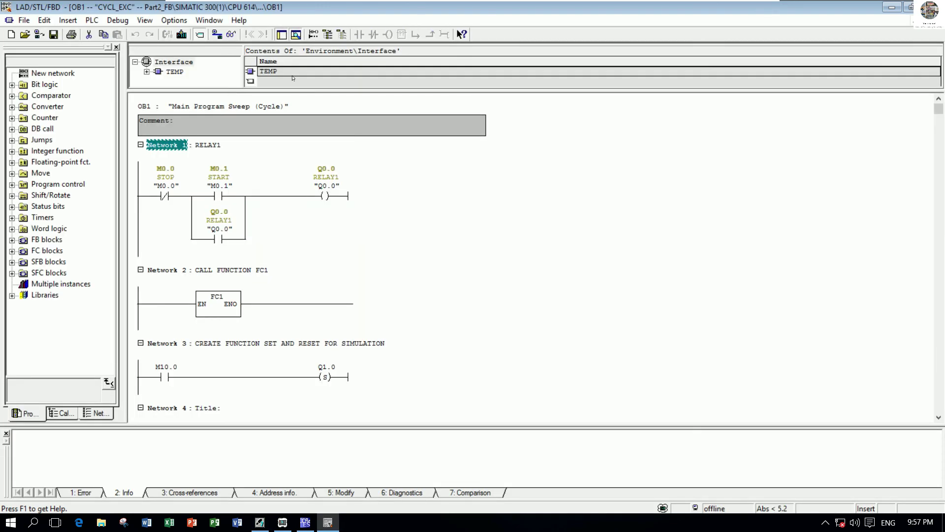
left_click(231, 34)
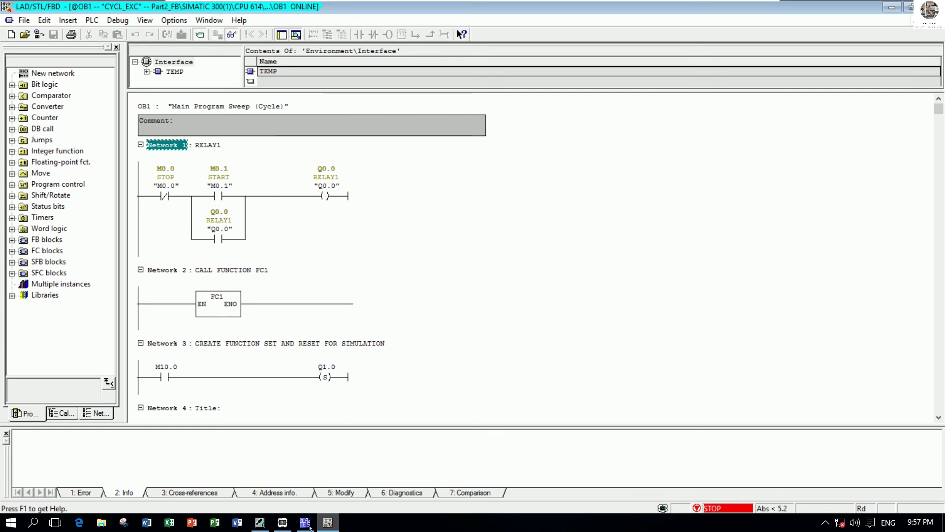
left_click(283, 522)
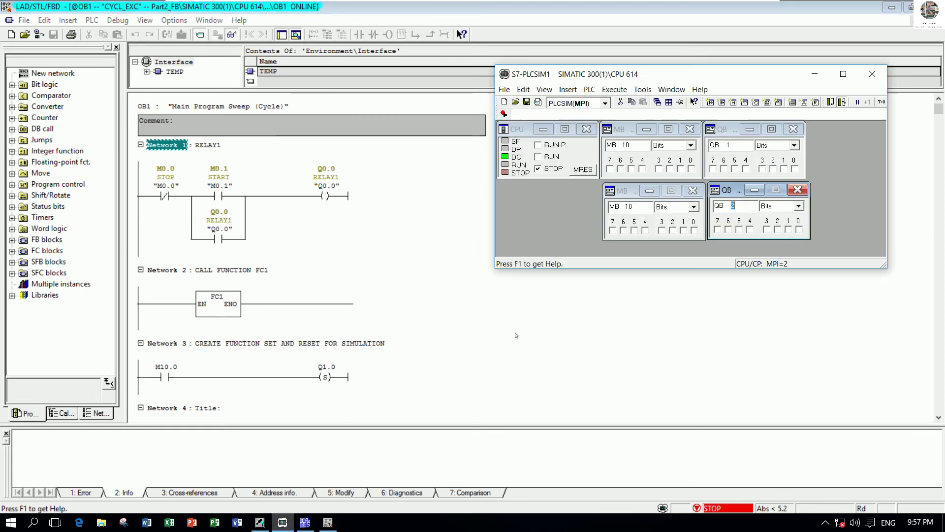
left_click(537, 144)
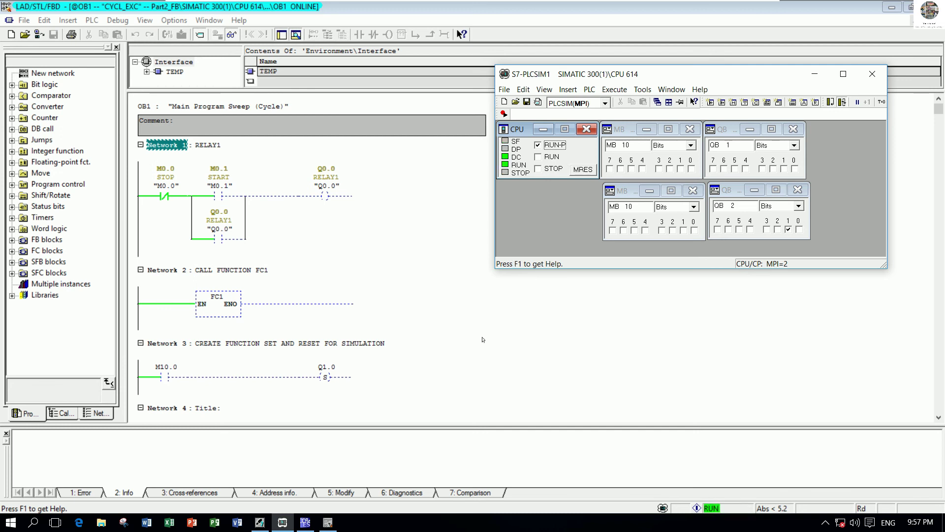
- Show Network 7 with the S_PULSE timer enlarged in OB1 and place the S7-PLCSIM window beside the ladder logic
scroll(483, 341, "down", 5)
scroll(483, 342, "down", 8)
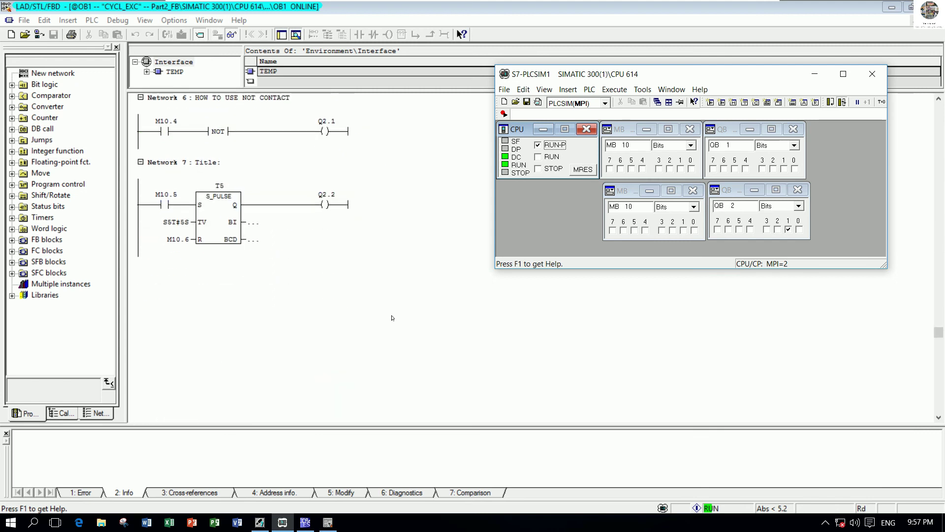
left_click(320, 303)
key("ctrl+KP_Add")
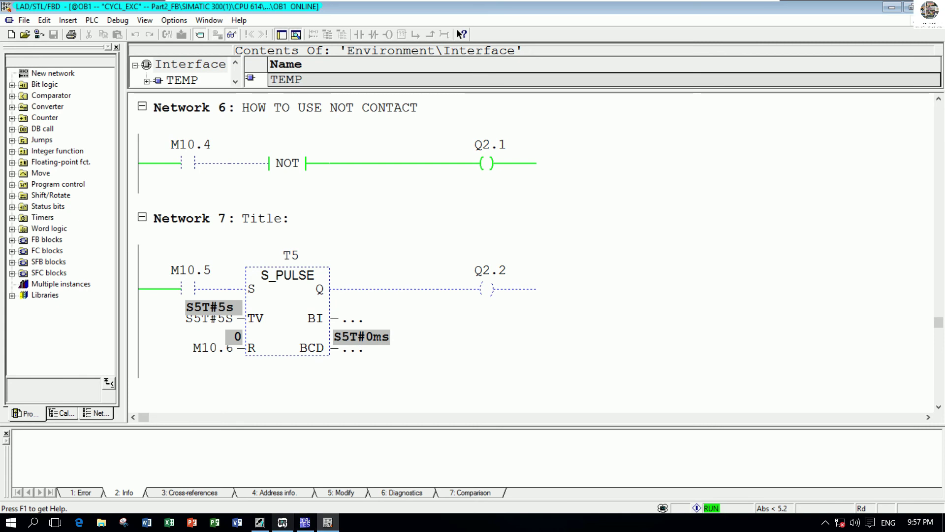
left_click(282, 522)
left_click_drag(650, 76, 707, 128)
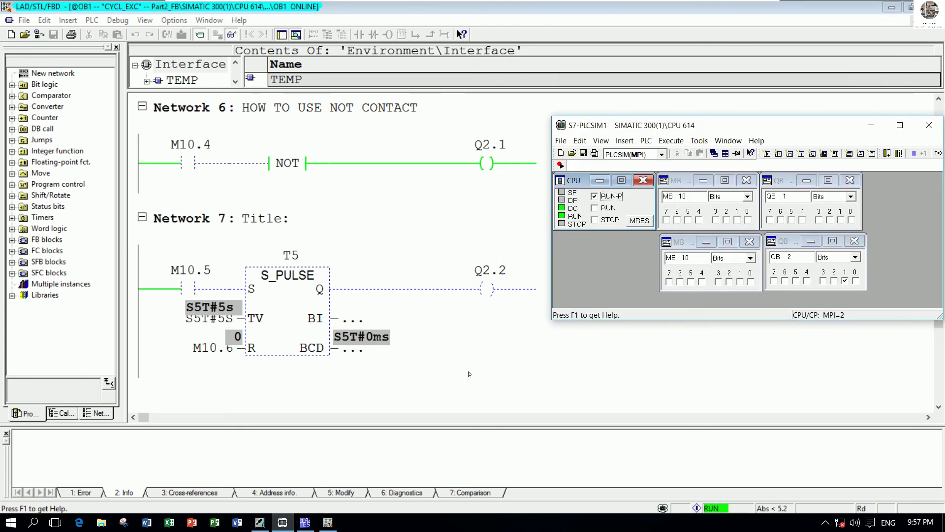
- Switch to WinCC flexible, start saving the project and choose the WinCC 2008 folder on the Desktop as its location
left_click(306, 522)
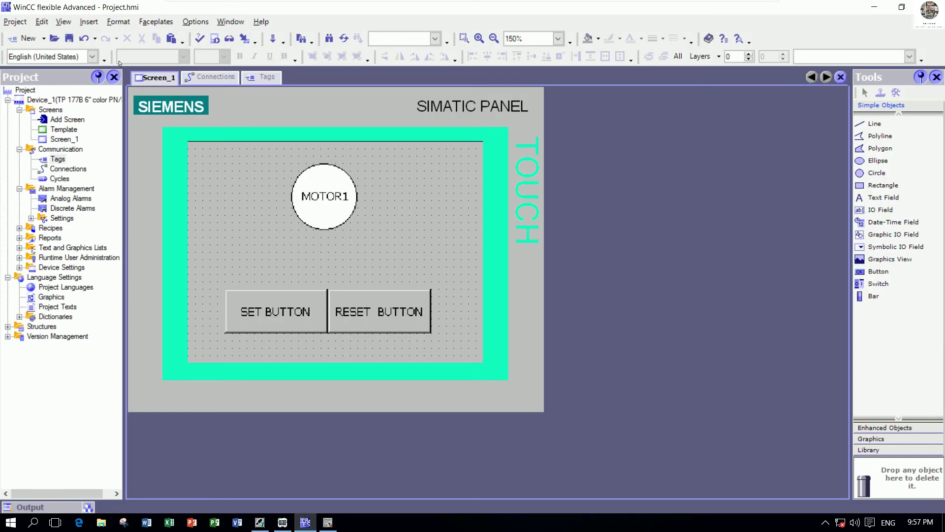
left_click(69, 38)
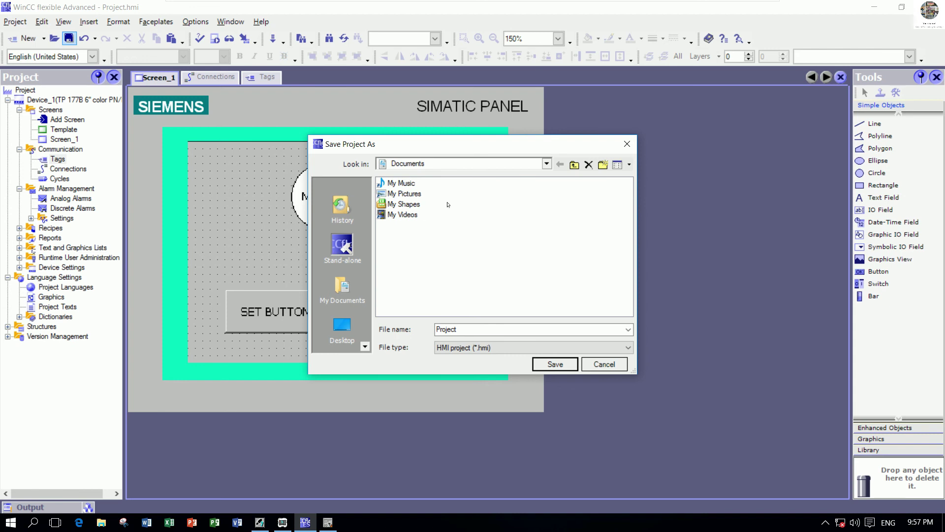
left_click(342, 327)
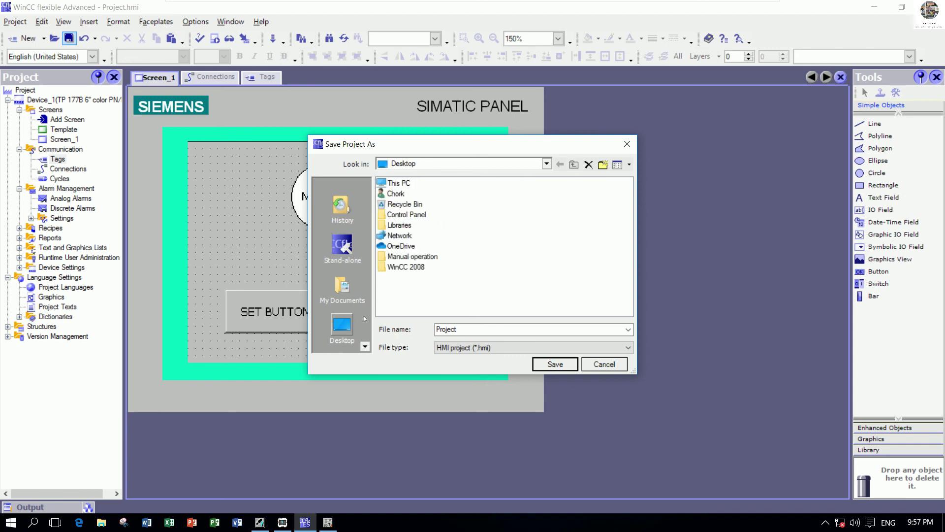
left_click(406, 266)
double_click(406, 267)
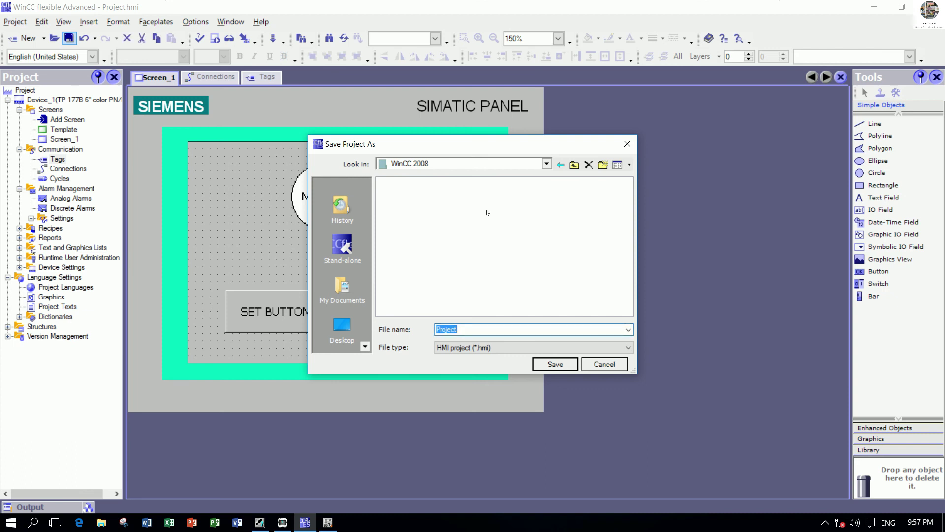
- Name the HMI project Project1_tutorial and save it
key("End")
type("_")
type("1")
type("_")
type("tutorail")
key("BackSpace")
type("ial")
key("Return")
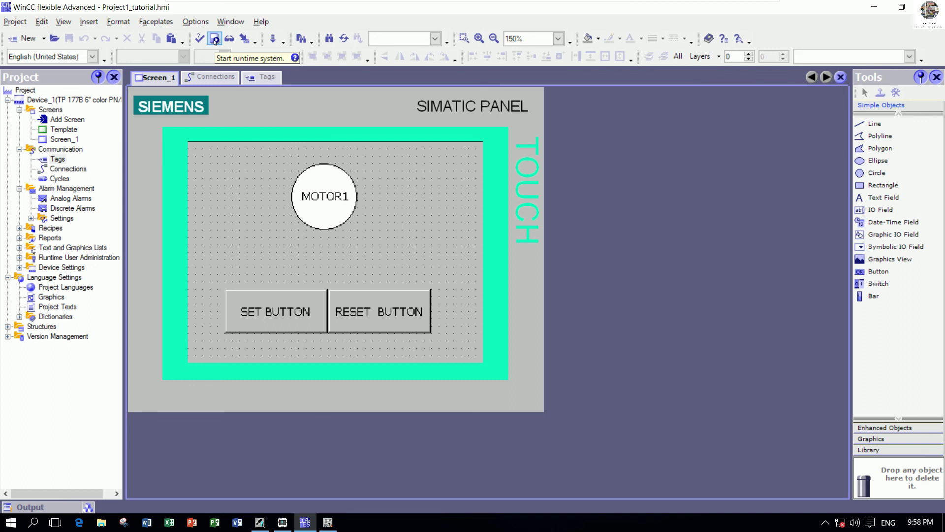
- Start the WinCC flexible runtime, minimize the engineering window and place the runtime window below S7-PLCSIM, beside the ladder logic
left_click(214, 41)
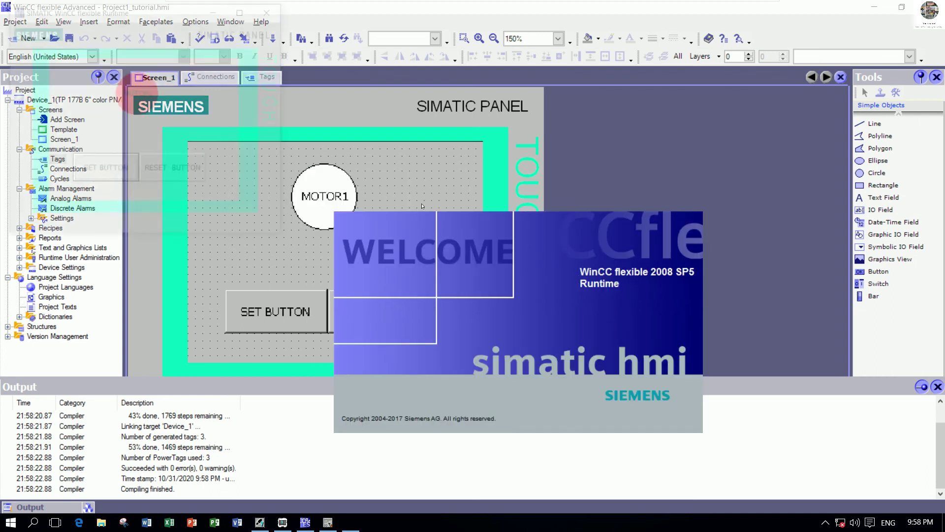
left_click(875, 6)
left_click_drag(159, 9, 705, 301)
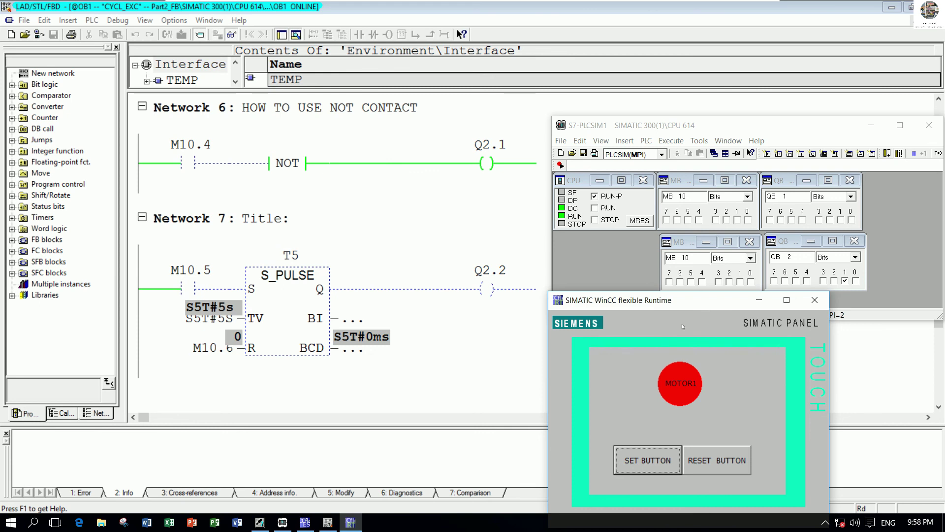
mouse_move(646, 307)
left_mouse_down()
mouse_move(593, 315)
mouse_move(648, 300)
left_mouse_up()
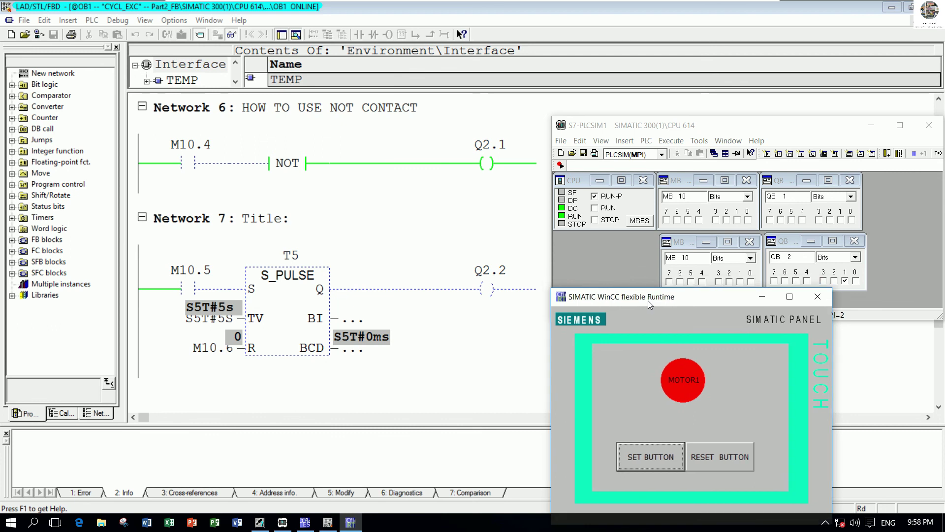
- Operate SET BUTTON in the runtime repeatedly to toggle M10.5 and trigger the T5 pulse timer in Network 7
left_click(648, 459)
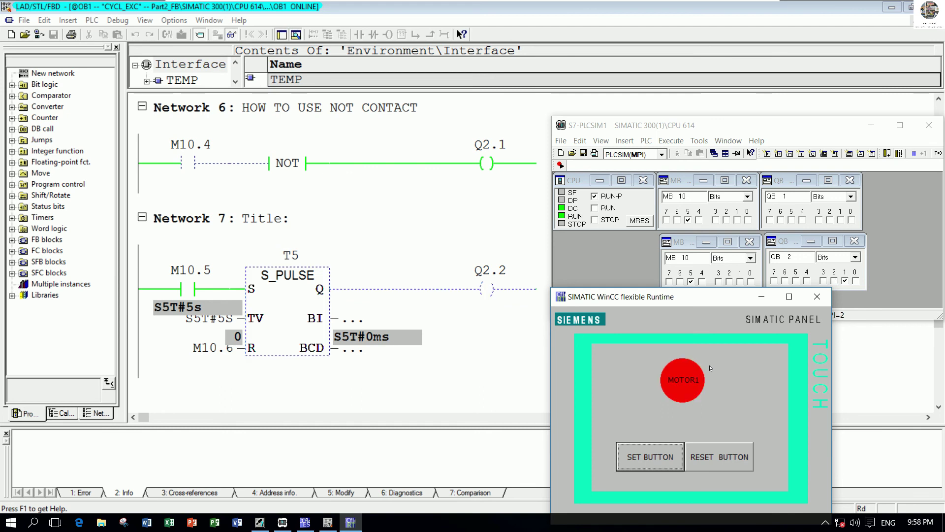
left_click(667, 454)
left_click(666, 454)
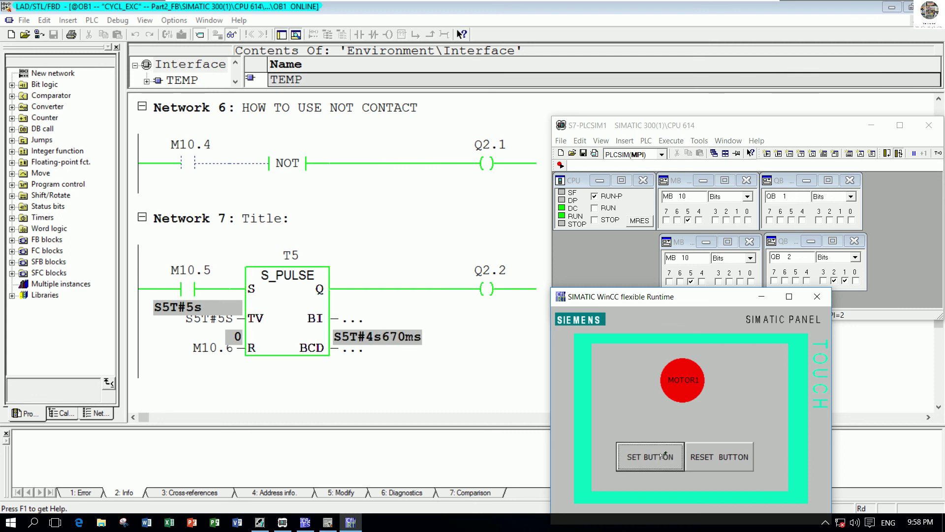
- Test RESET BUTTON and SET BUTTON in turn until M10.6 and M10.5 are both off, and shift the runtime window slightly down
left_click(722, 457)
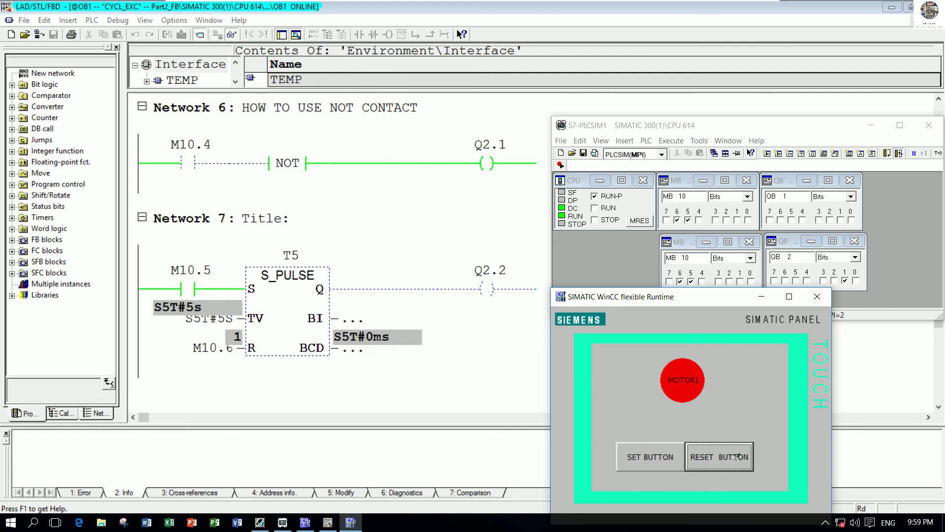
left_click(654, 460)
left_click(654, 460)
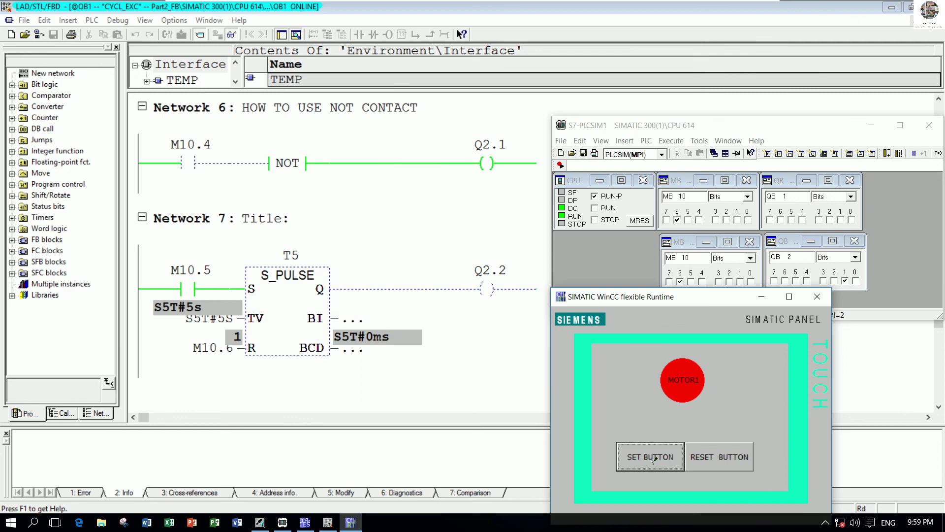
left_click(736, 456)
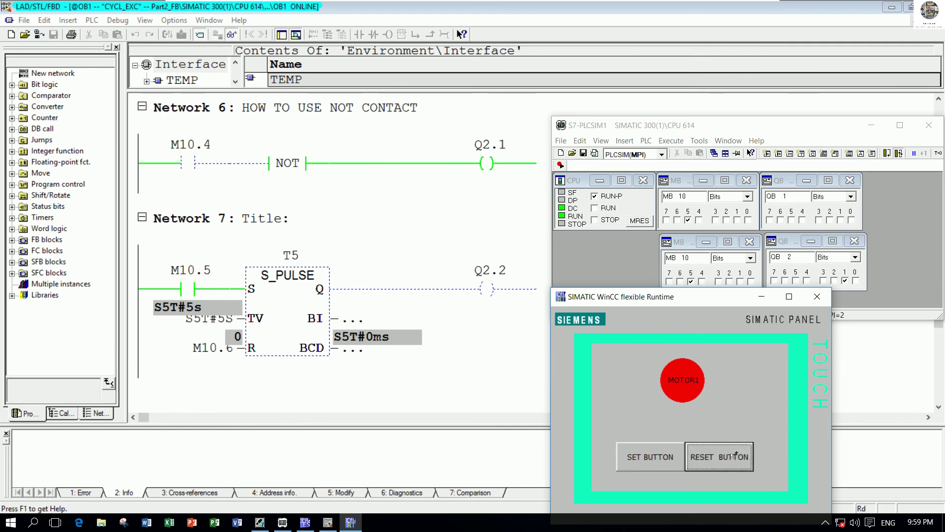
left_click(660, 456)
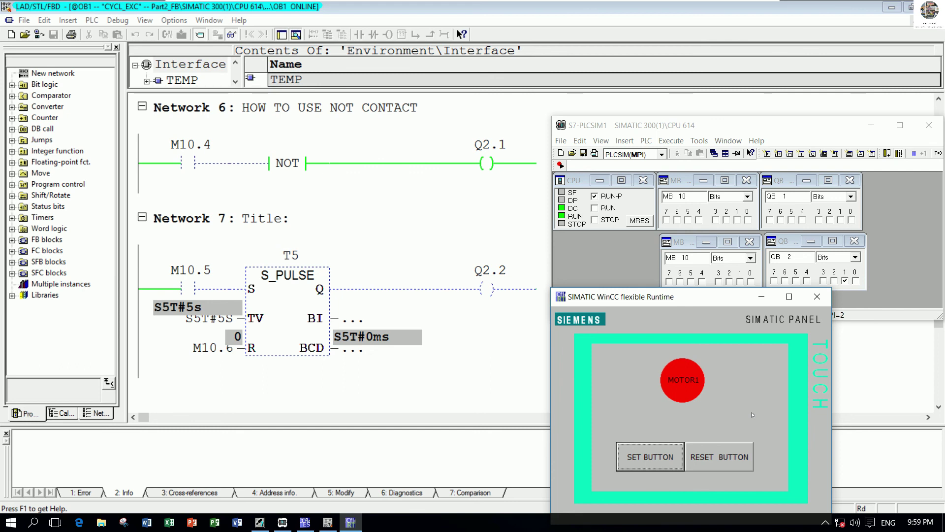
left_click_drag(699, 298, 699, 307)
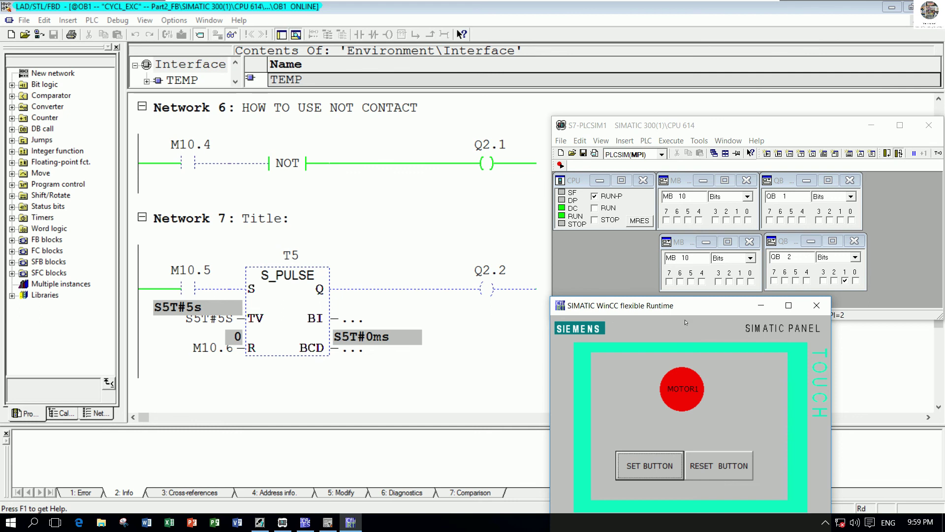
mouse_move(694, 314)
left_mouse_down()
mouse_move(684, 312)
mouse_move(702, 314)
mouse_move(694, 311)
left_mouse_up()
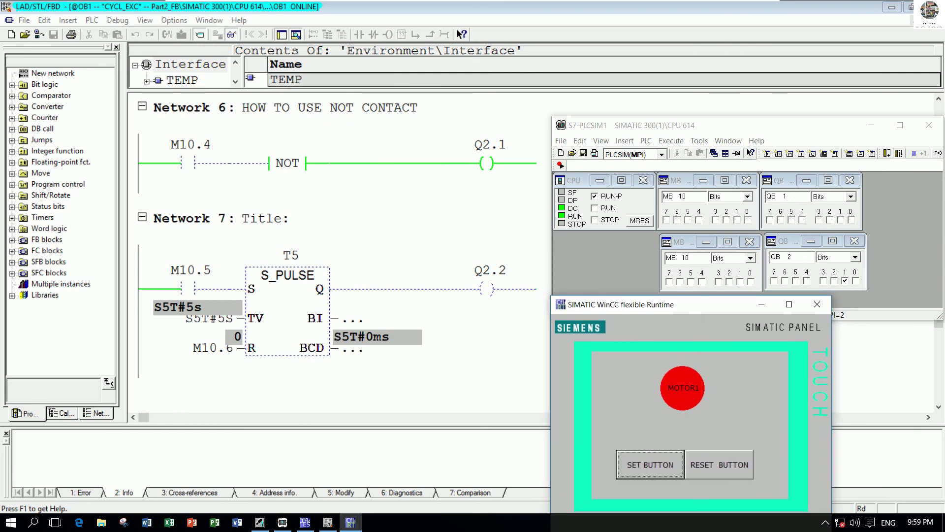